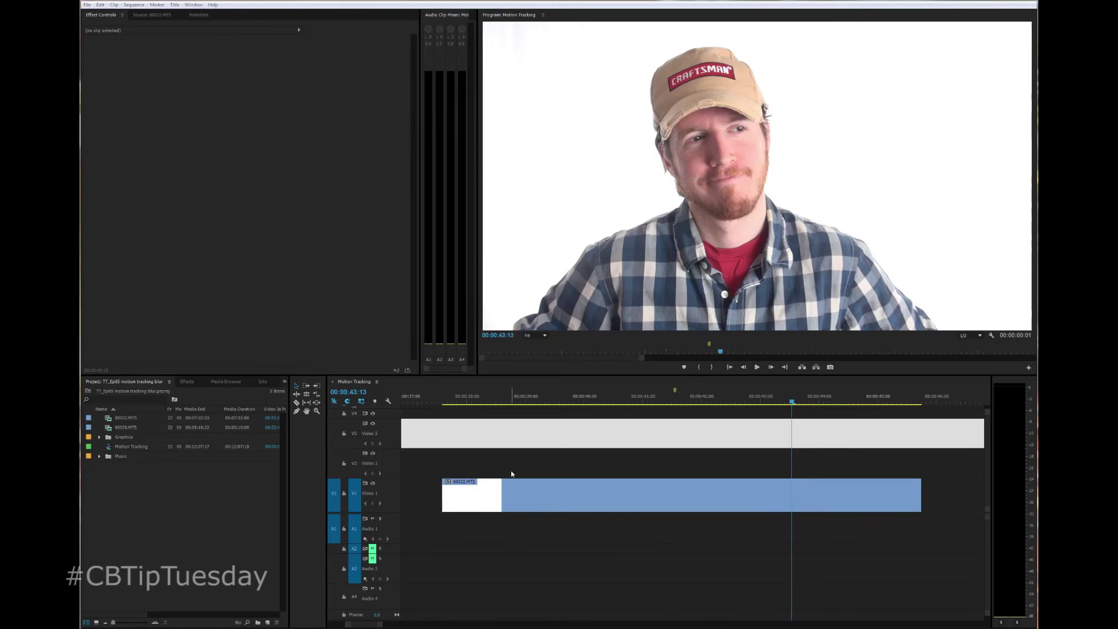
# - Apply Gaussian Blur, found by searching 'gau', to the 00032.MTS clip
pyautogui.click(554, 496)
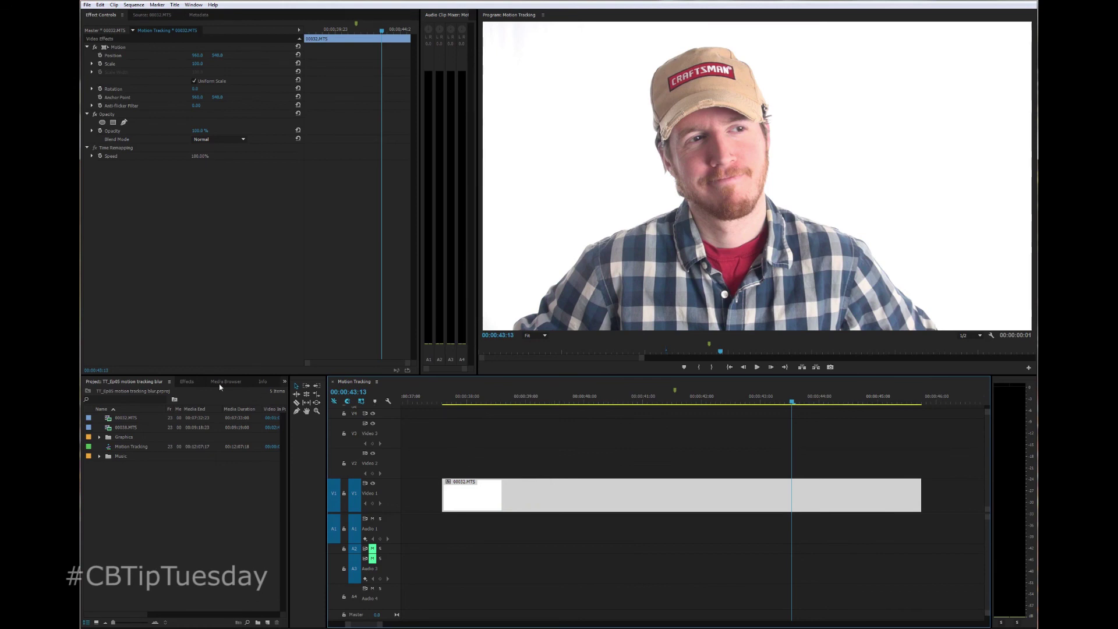
pyautogui.click(187, 381)
pyautogui.click(131, 395)
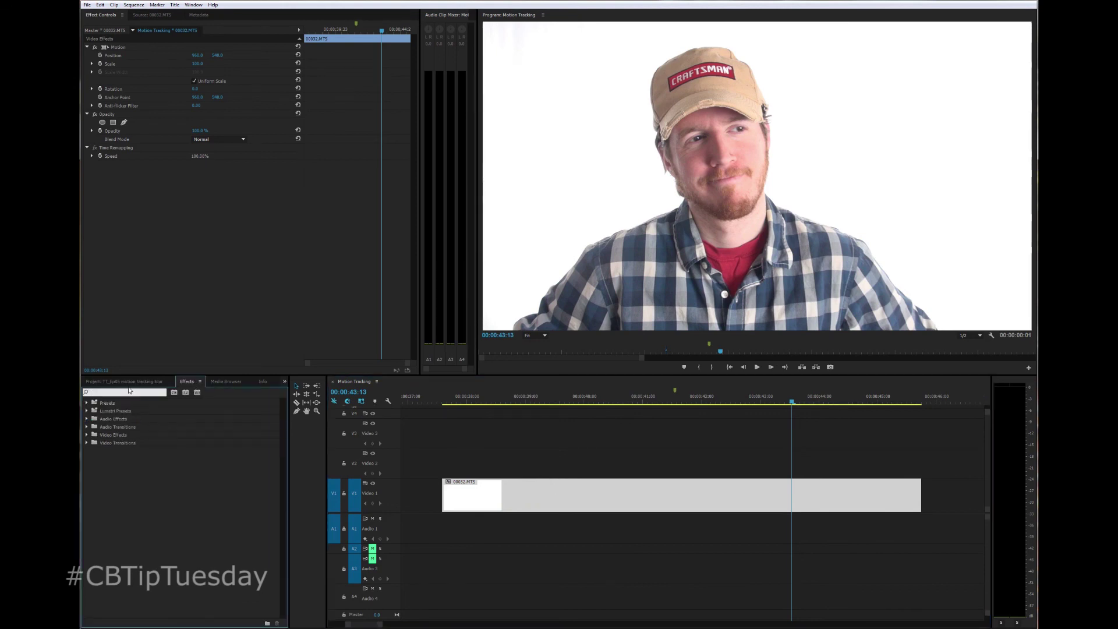
pyautogui.write('gau')
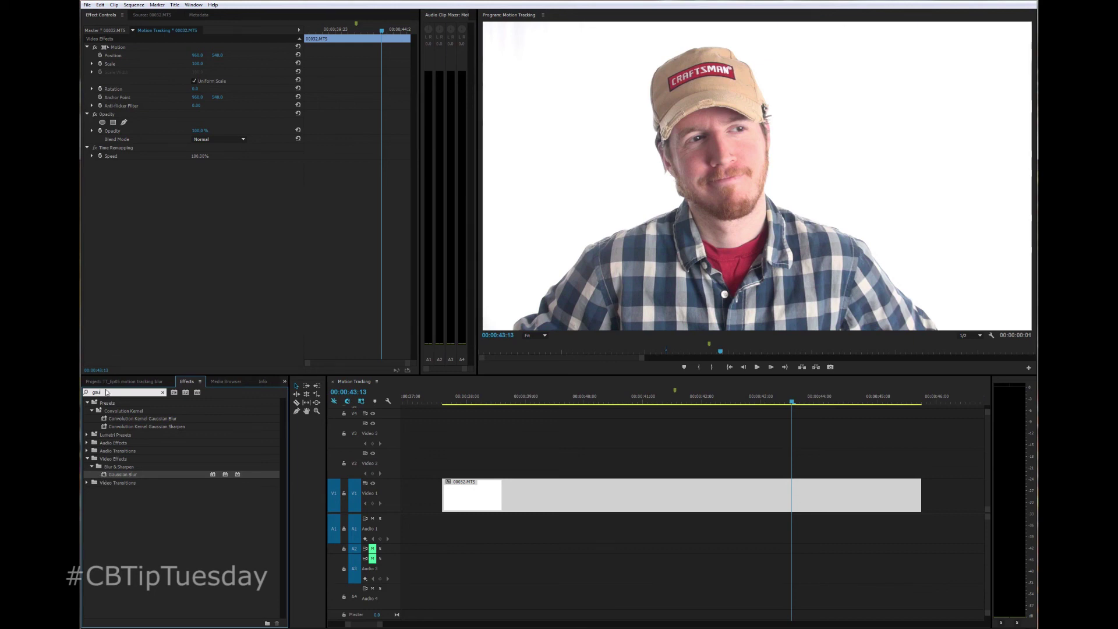
pyautogui.moveTo(104, 477); pyautogui.dragTo(496, 499)
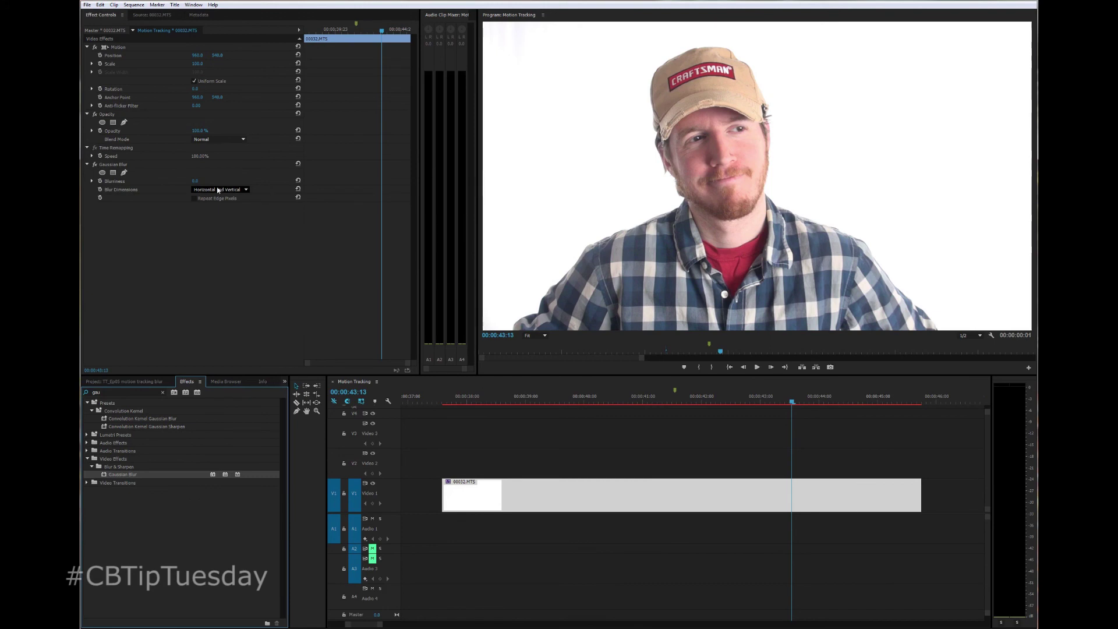
# - Set the Gaussian Blur Blurriness to 30, then scrub it to strengthen the blur
pyautogui.click(198, 181)
pyautogui.write('30')
pyautogui.press('Return')
pyautogui.moveTo(196, 181)
pyautogui.mouseDown()
pyautogui.moveTo(231, 181)
pyautogui.moveTo(179, 181)
pyautogui.mouseUp()
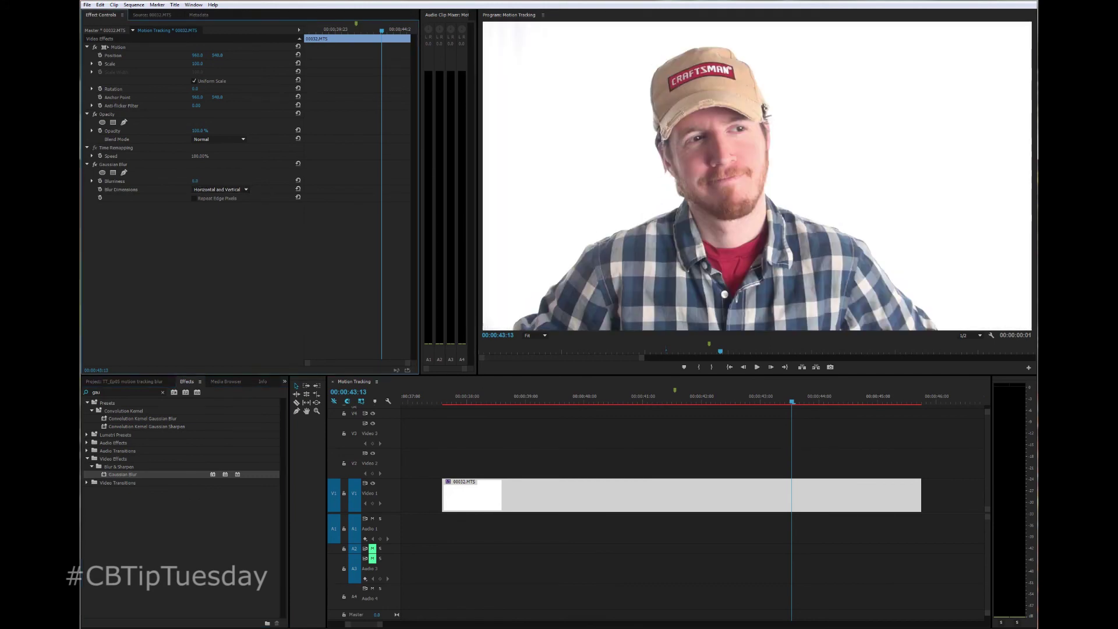
# - Add a rectangle mask to the Gaussian Blur and drag its corners onto the cap logo
pyautogui.click(112, 173)
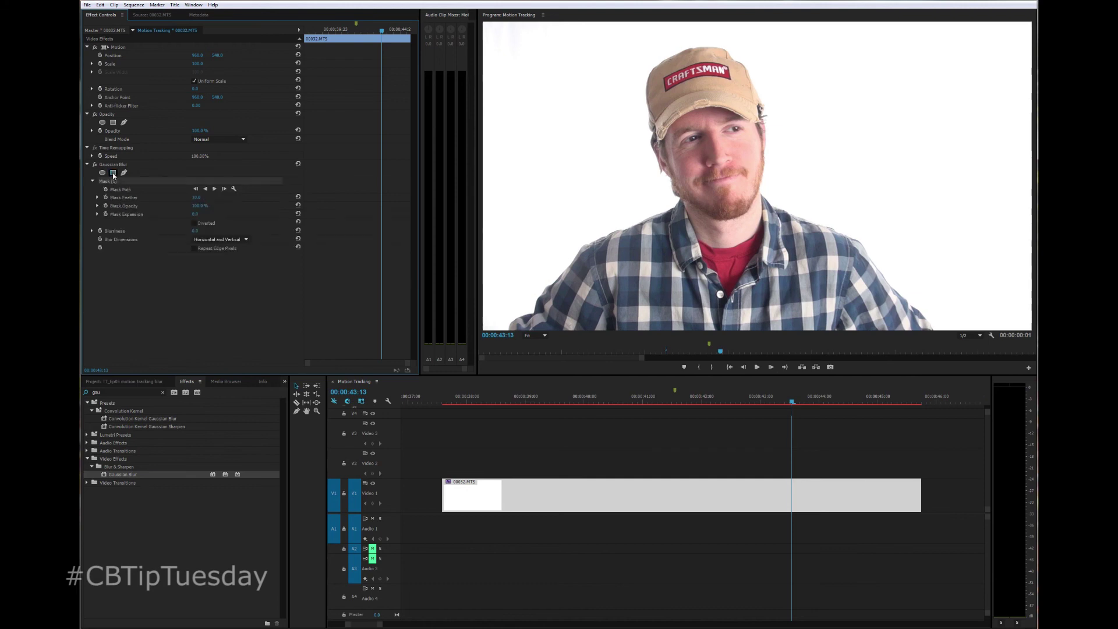
pyautogui.moveTo(749, 171); pyautogui.dragTo(730, 110)
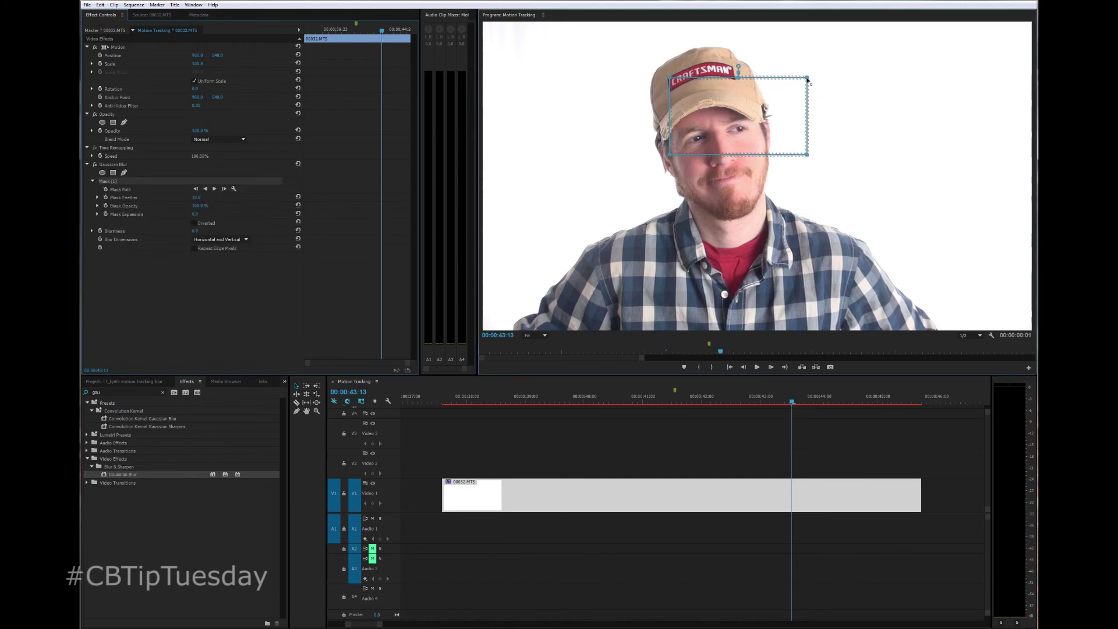
pyautogui.moveTo(807, 77); pyautogui.dragTo(732, 69)
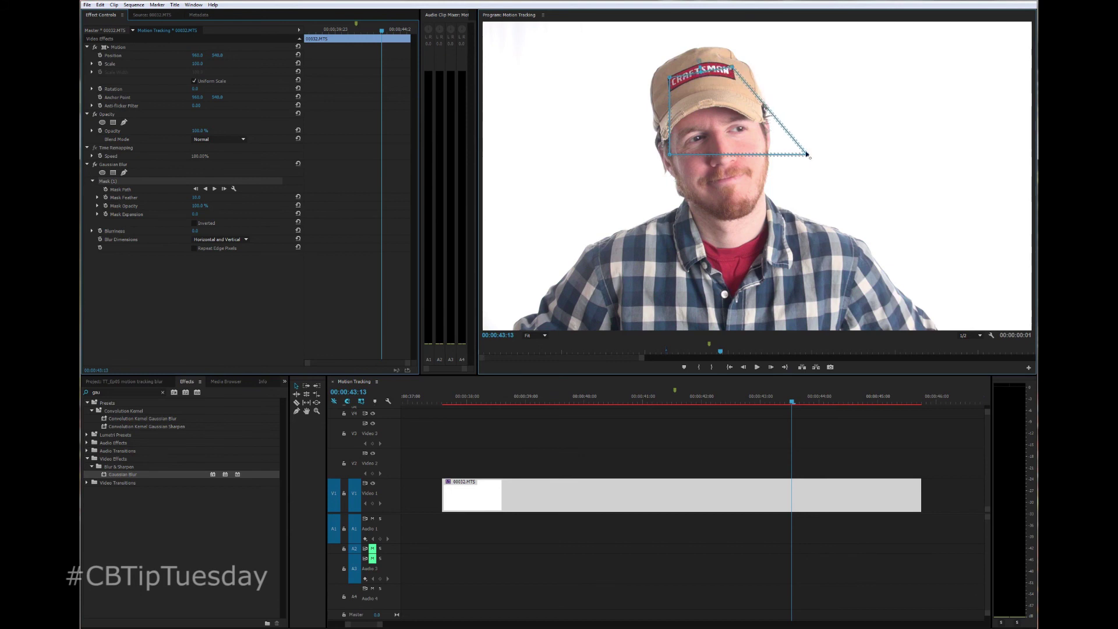
pyautogui.moveTo(810, 157); pyautogui.dragTo(733, 76)
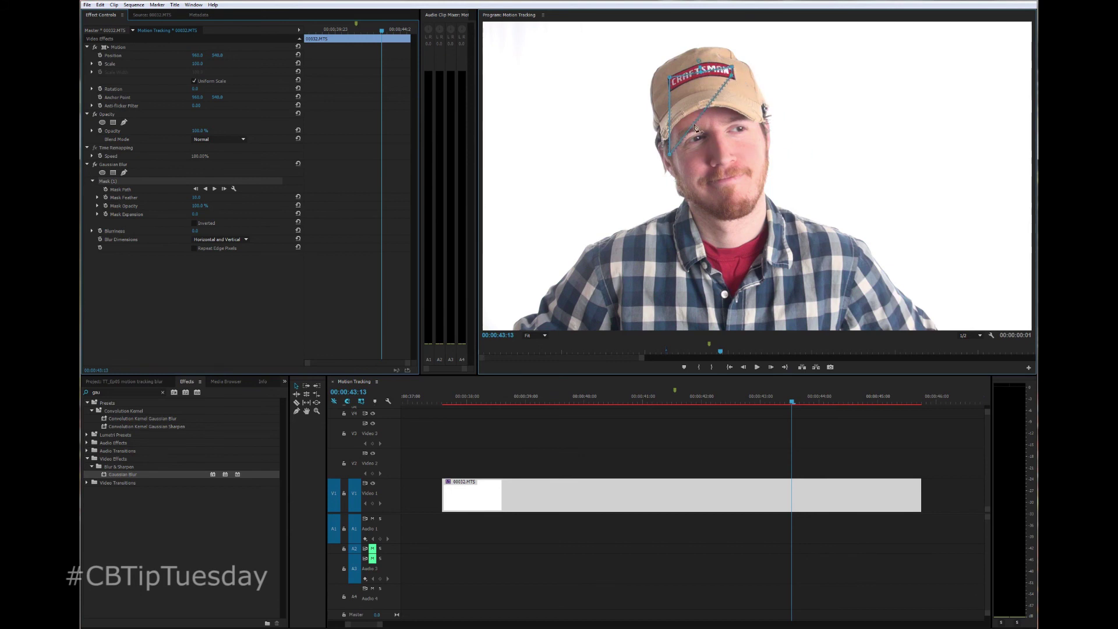
pyautogui.moveTo(682, 93); pyautogui.dragTo(672, 87)
# - Magnify the Program monitor to 150% and refine the mask outline around the logo
pyautogui.click(534, 335)
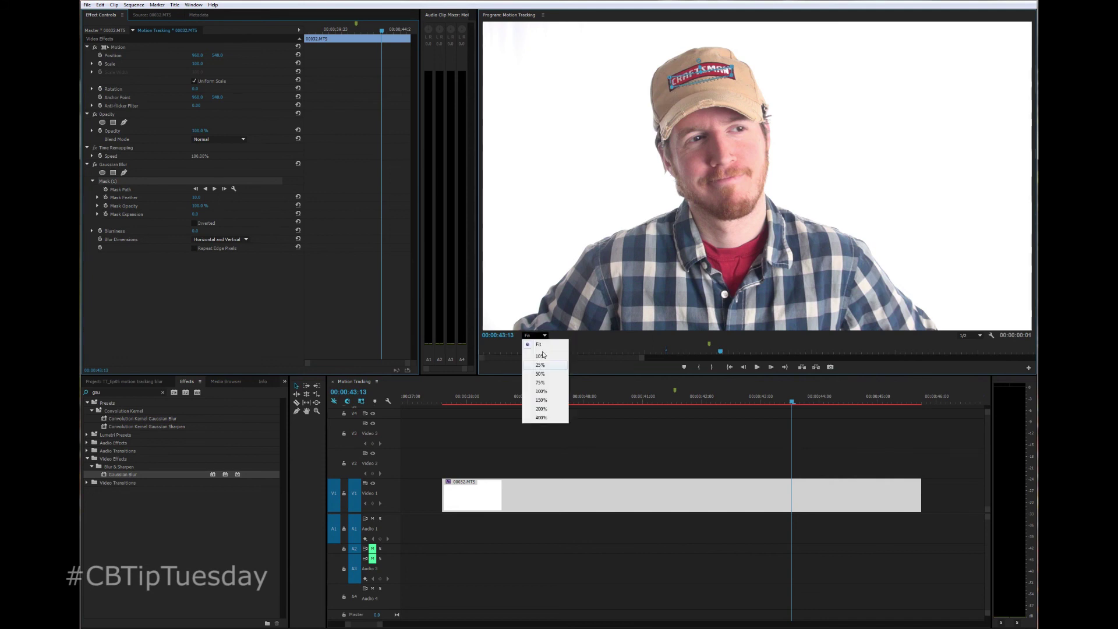
pyautogui.click(543, 400)
pyautogui.moveTo(1036, 175); pyautogui.dragTo(1036, 137)
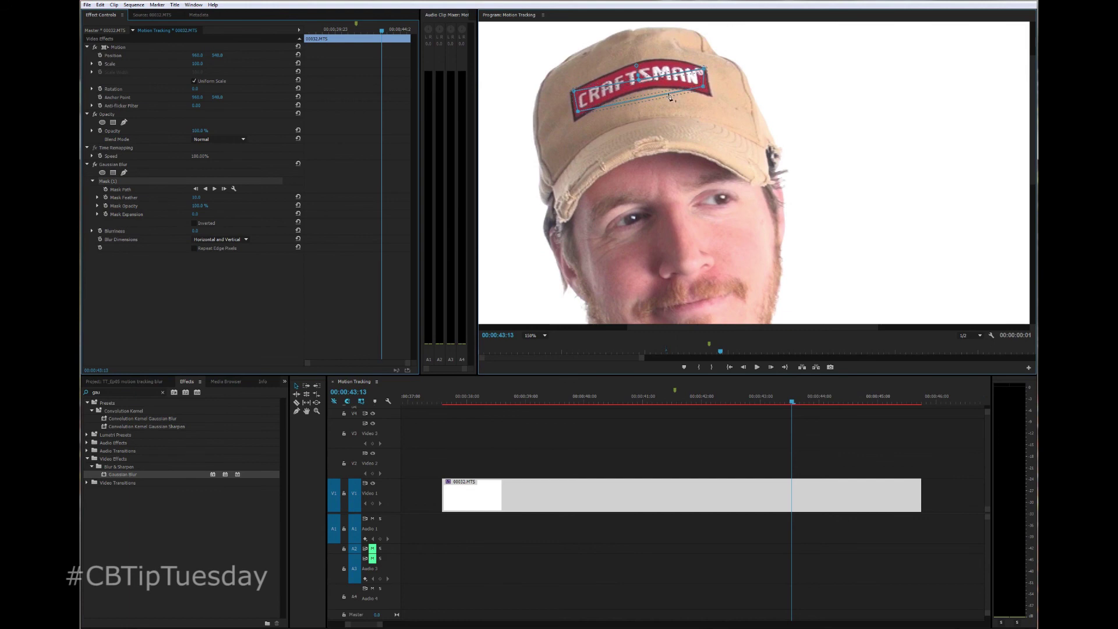
pyautogui.click(618, 86)
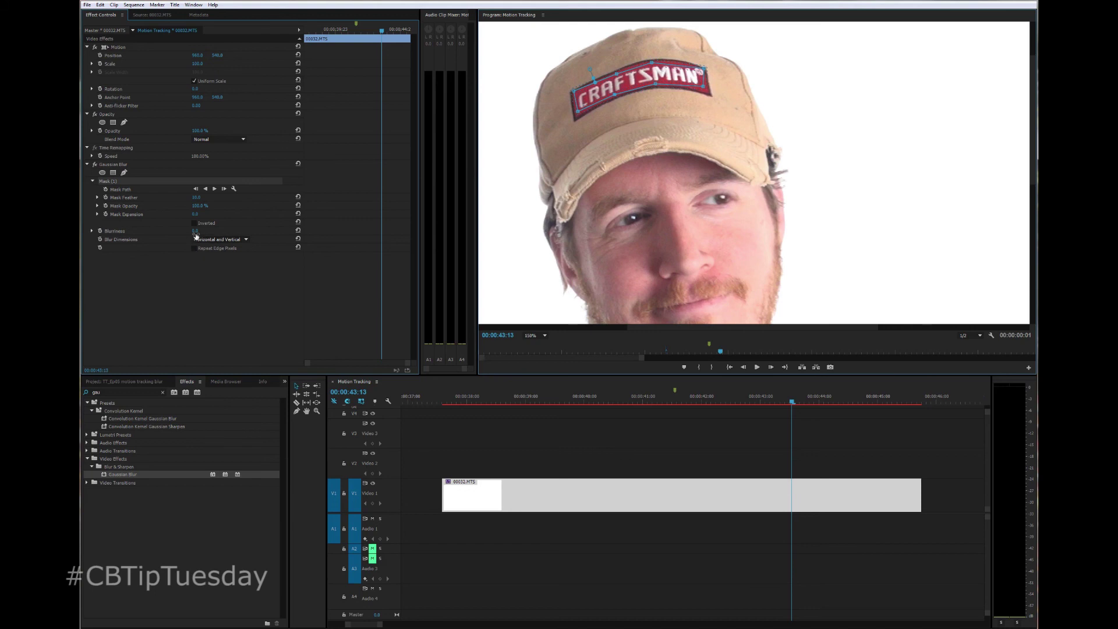
# - Scrub Blurriness up to 29.0 and step one frame later to check the masked logo
pyautogui.moveTo(195, 231); pyautogui.dragTo(222, 231)
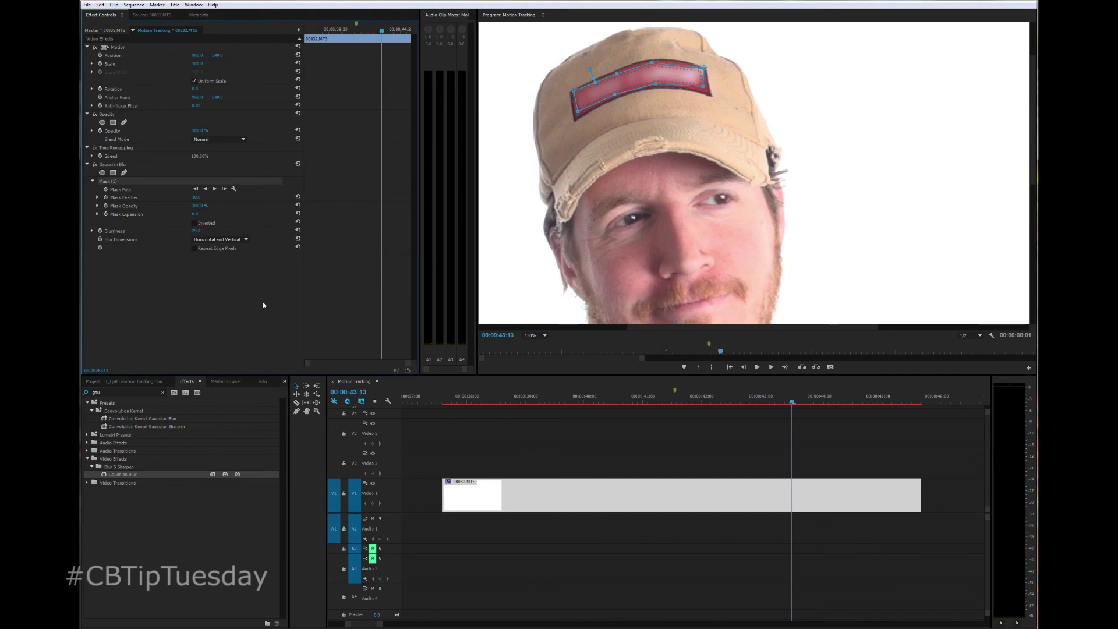
pyautogui.moveTo(794, 401)
pyautogui.mouseDown()
pyautogui.moveTo(819, 403)
pyautogui.moveTo(791, 400)
pyautogui.mouseUp()
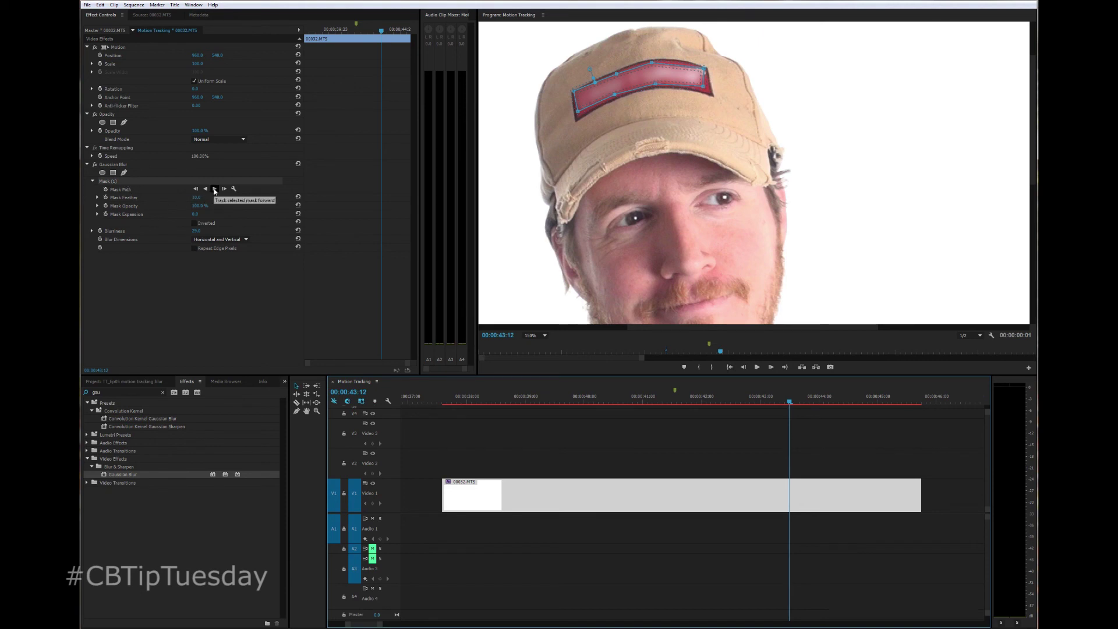
# - Track the mask forward, then review earlier frames and return to the 00:00:43:12 keyframe
pyautogui.click(215, 189)
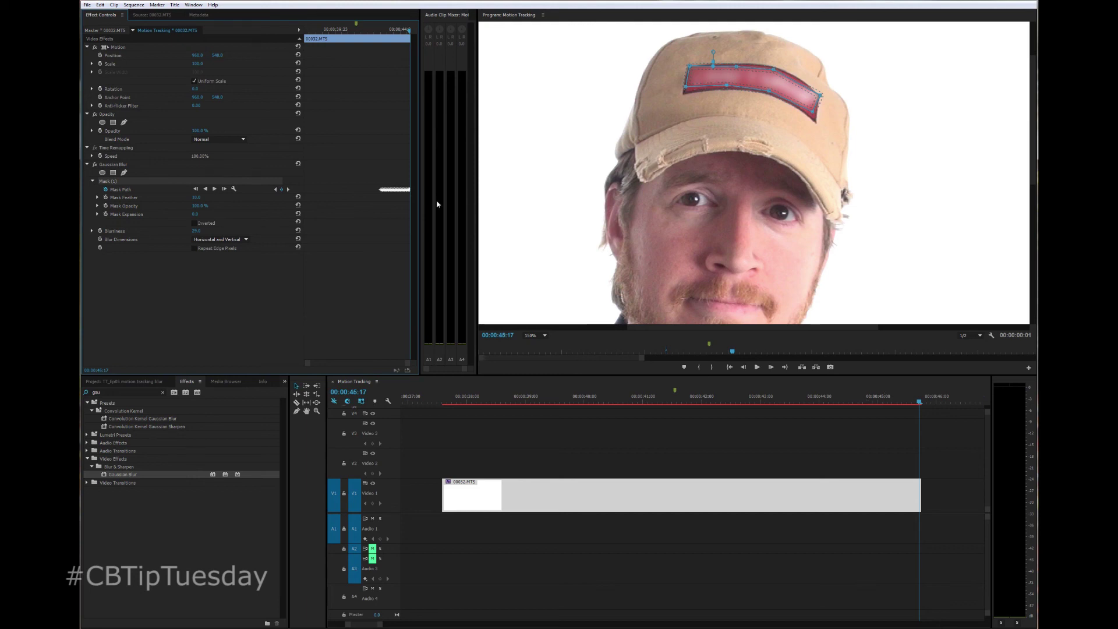
pyautogui.click(374, 28)
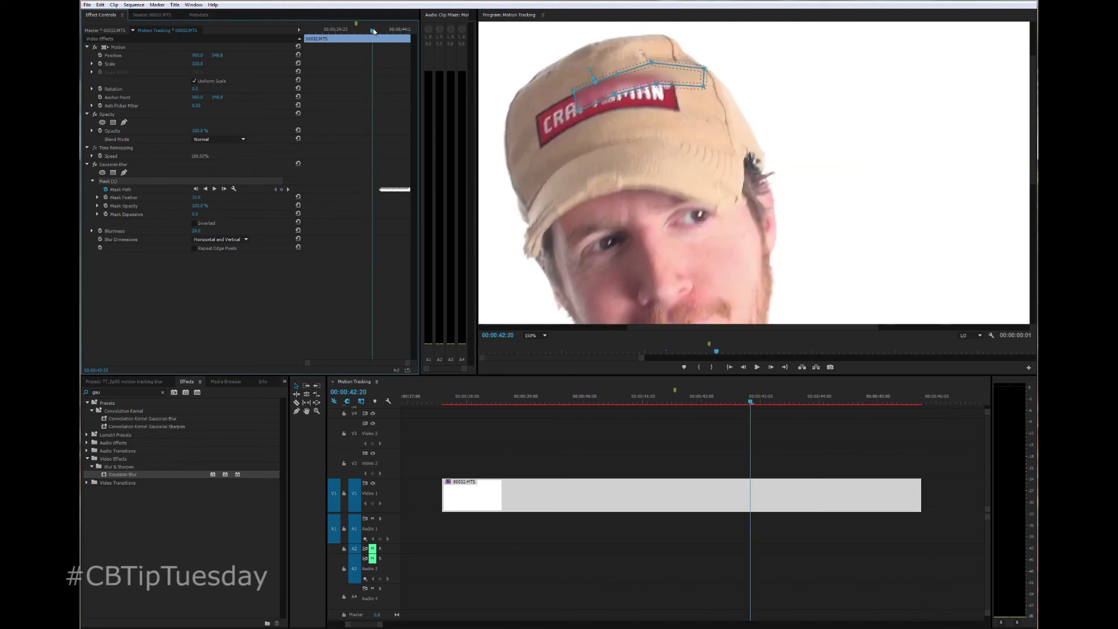
pyautogui.click(287, 189)
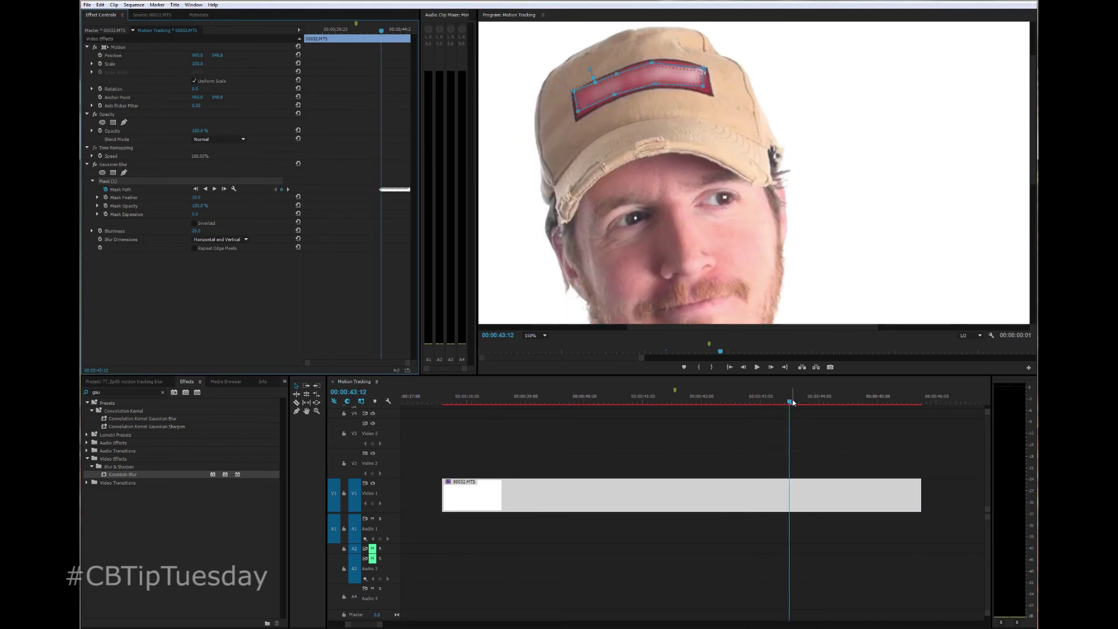
pyautogui.moveTo(793, 402); pyautogui.dragTo(743, 404)
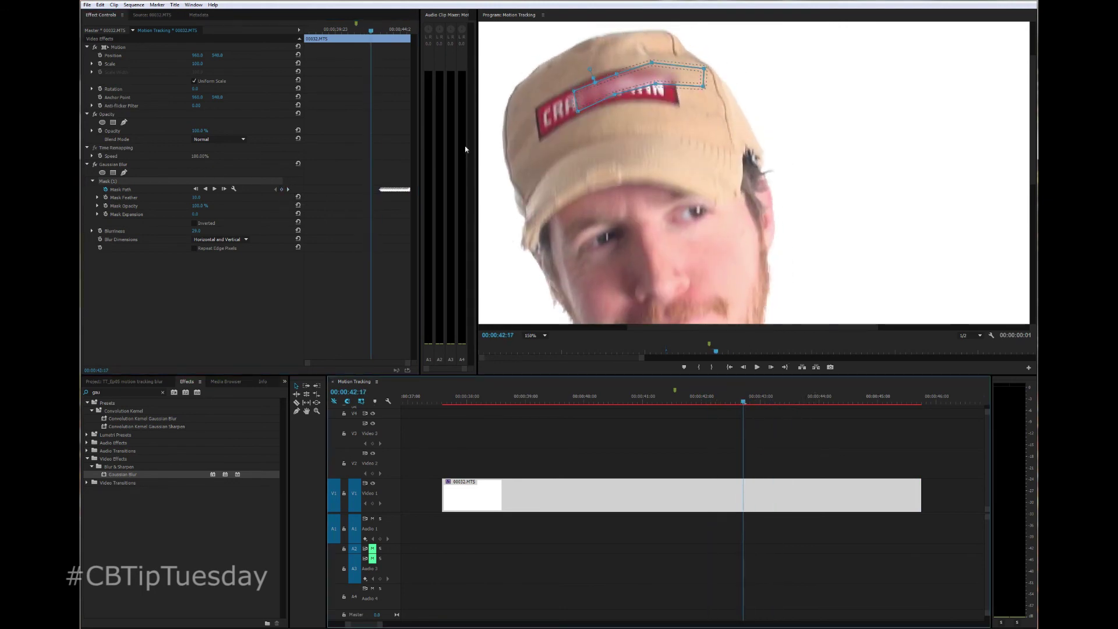
pyautogui.click(288, 189)
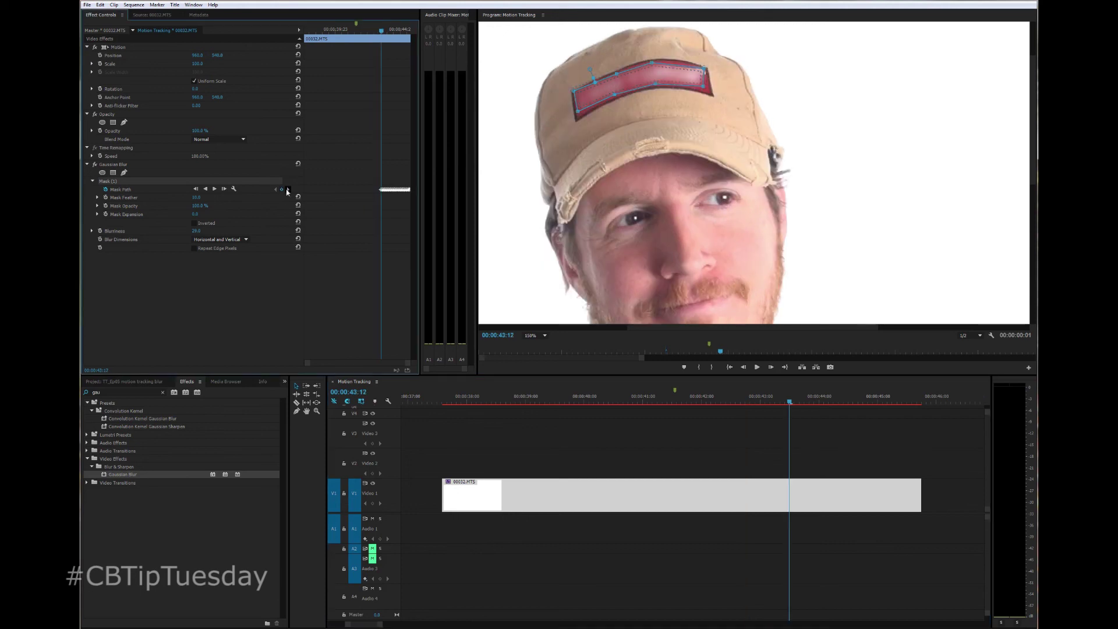
# - Track the mask backward from 00:00:43:12, correcting its lower-right corner before resuming
pyautogui.click(205, 190)
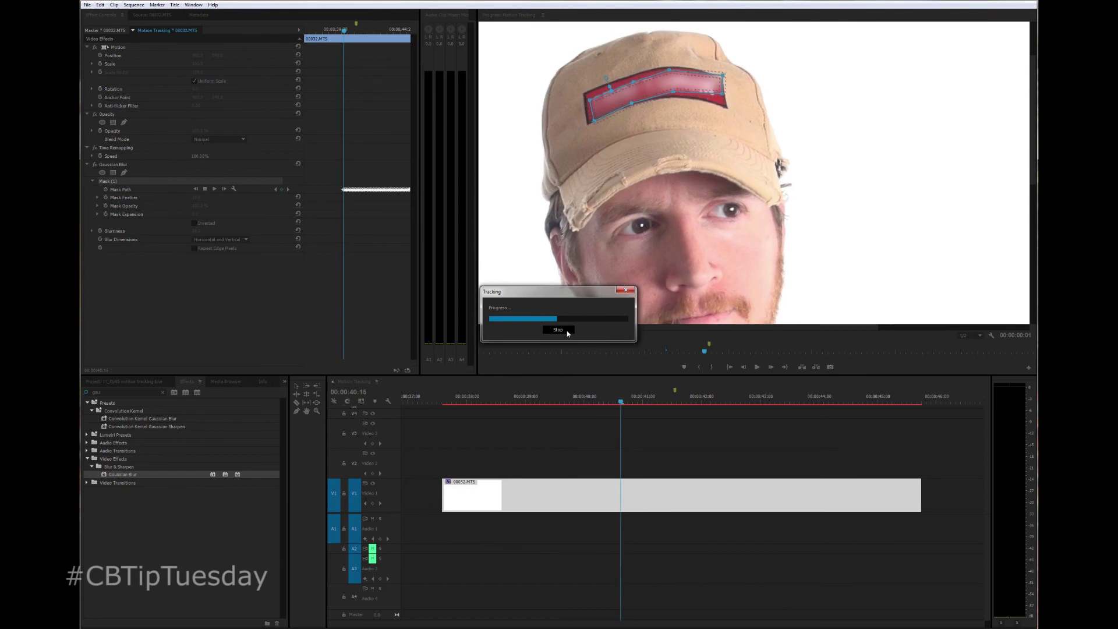
pyautogui.click(558, 329)
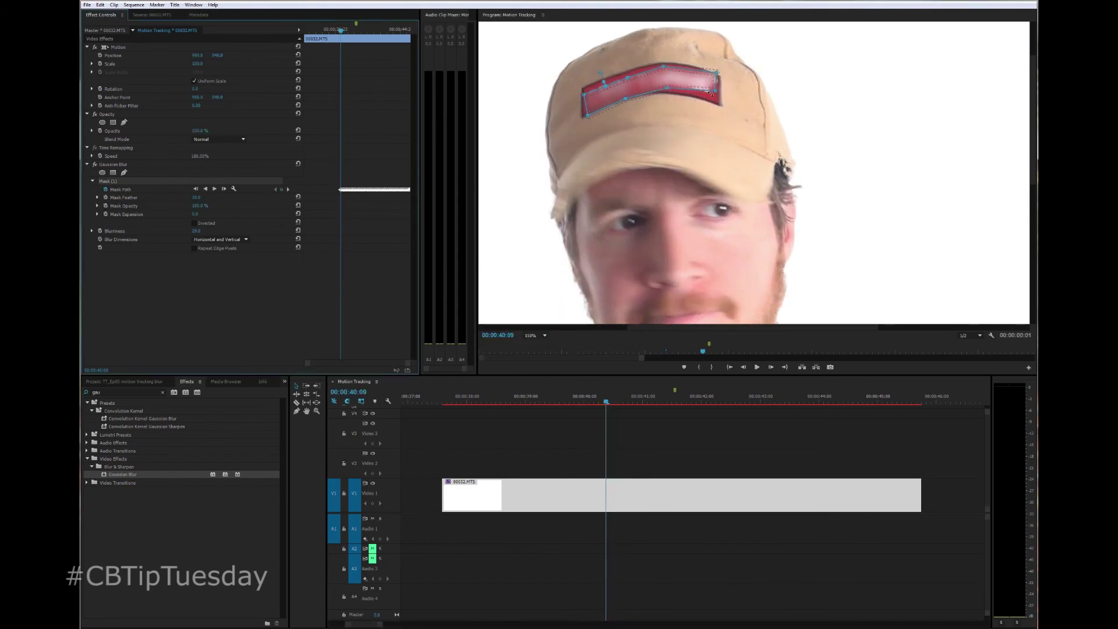
pyautogui.moveTo(341, 30); pyautogui.dragTo(347, 30)
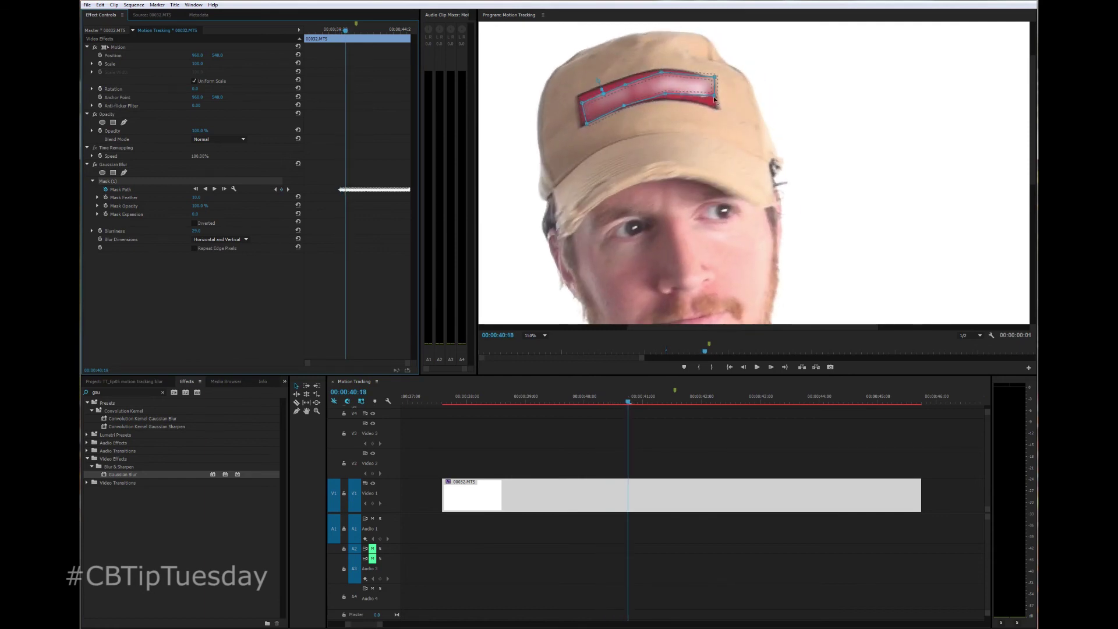
pyautogui.moveTo(715, 99); pyautogui.dragTo(712, 85)
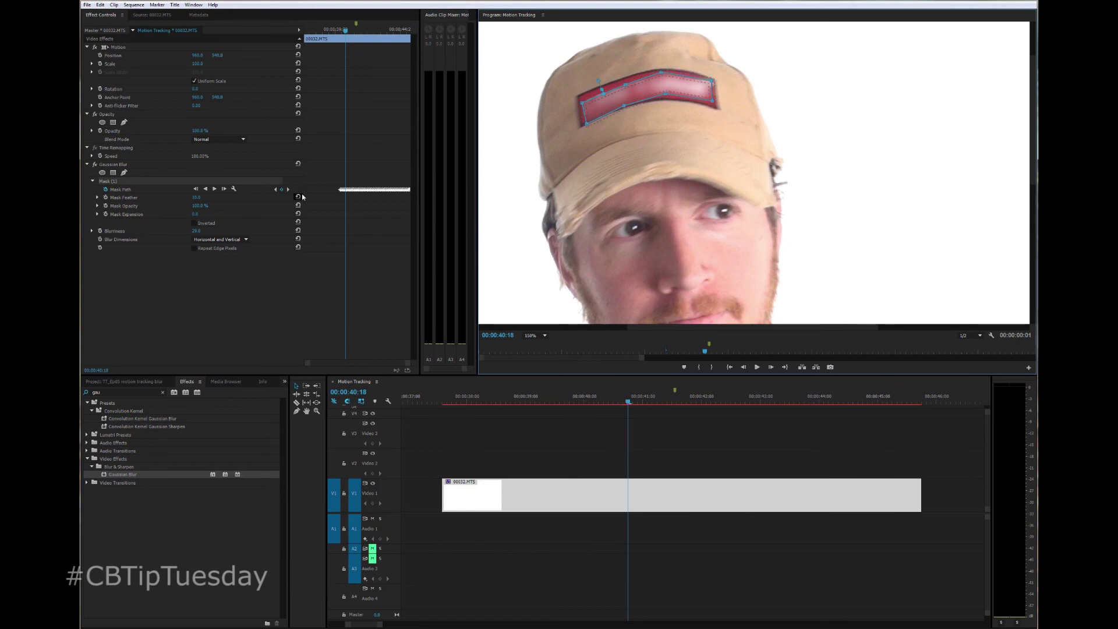
pyautogui.click(204, 189)
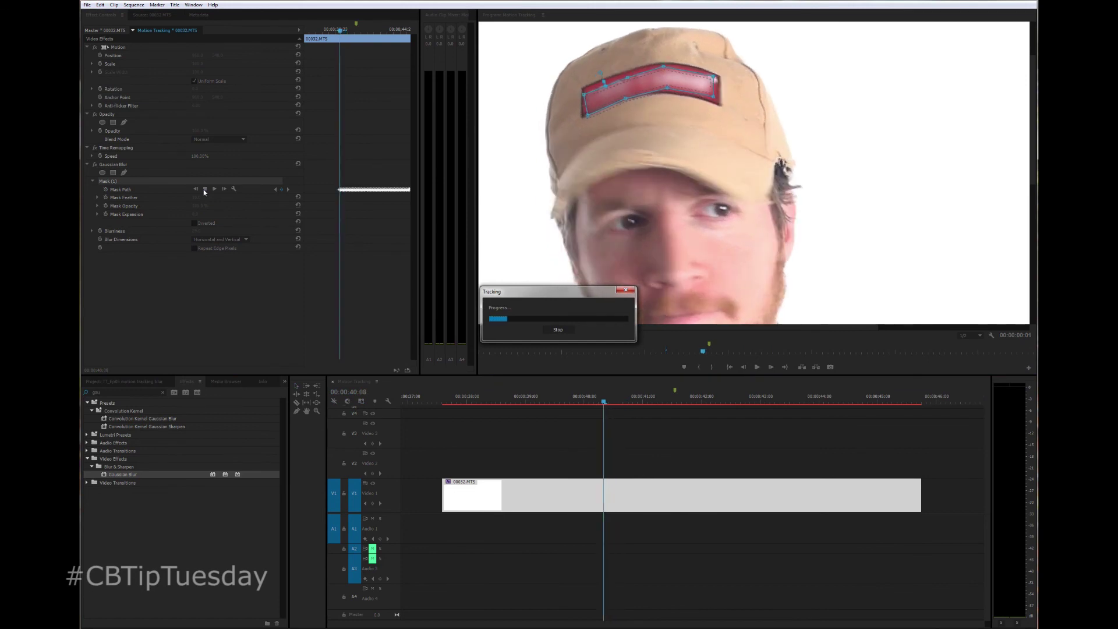
pyautogui.click(552, 330)
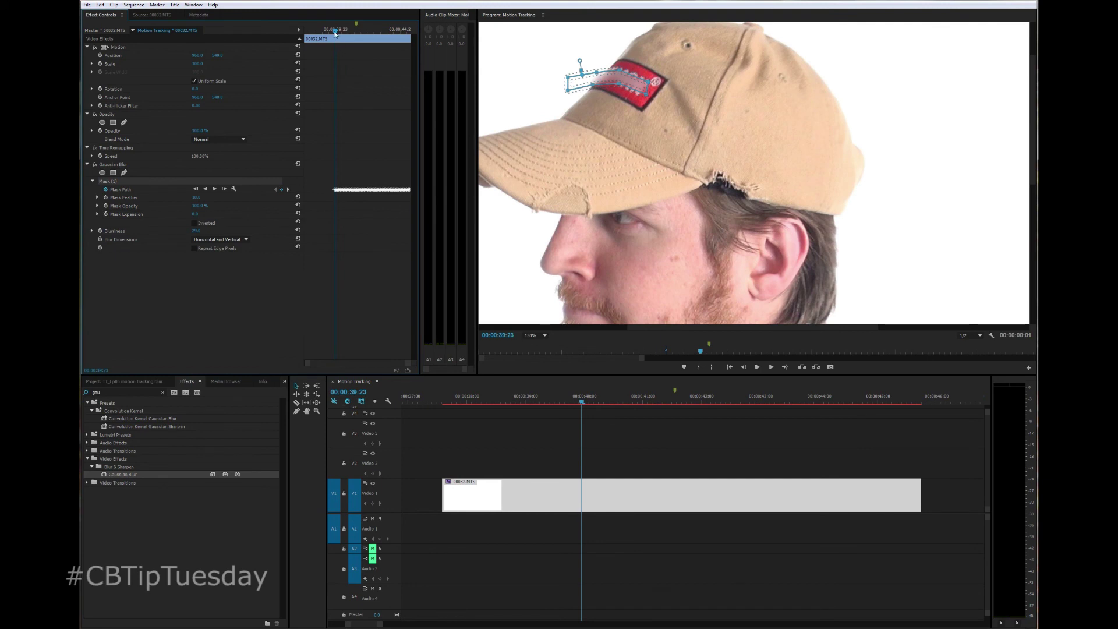
# - Scrub around 00:00:40:05 and select the blur mask to check its fit
pyautogui.moveTo(335, 33); pyautogui.dragTo(339, 36)
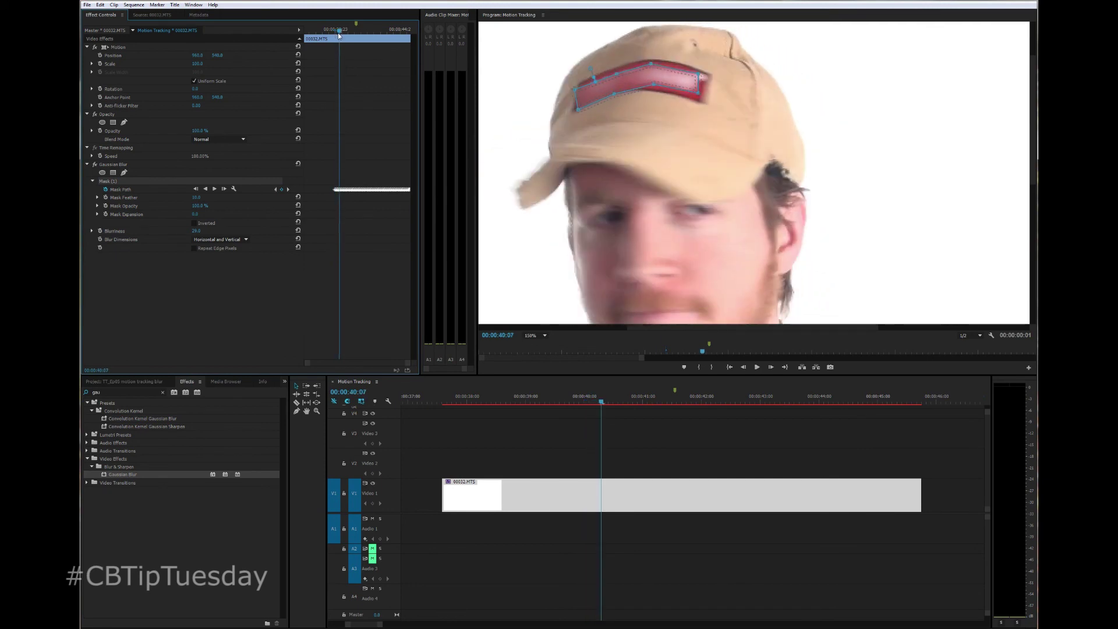
pyautogui.moveTo(341, 40); pyautogui.dragTo(339, 40)
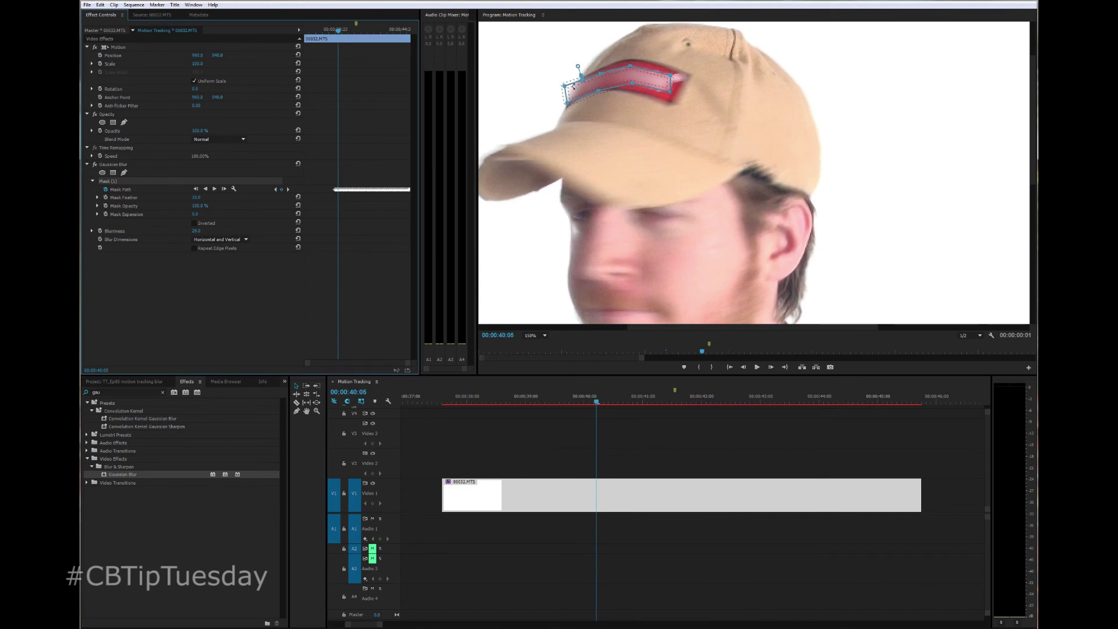
pyautogui.click(568, 86)
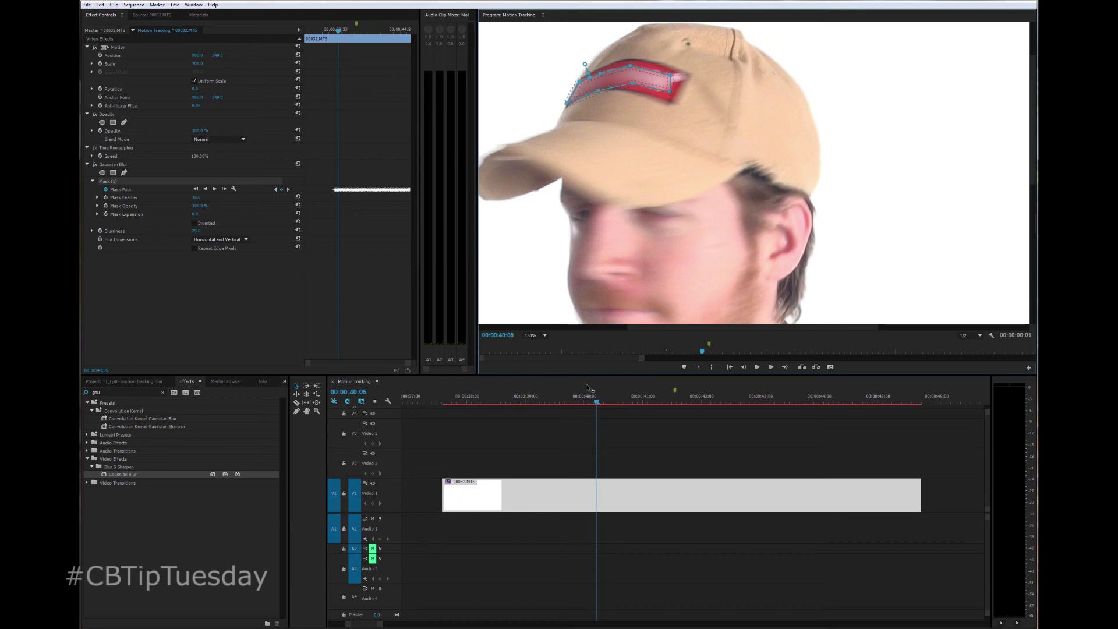
pyautogui.moveTo(597, 406); pyautogui.dragTo(599, 406)
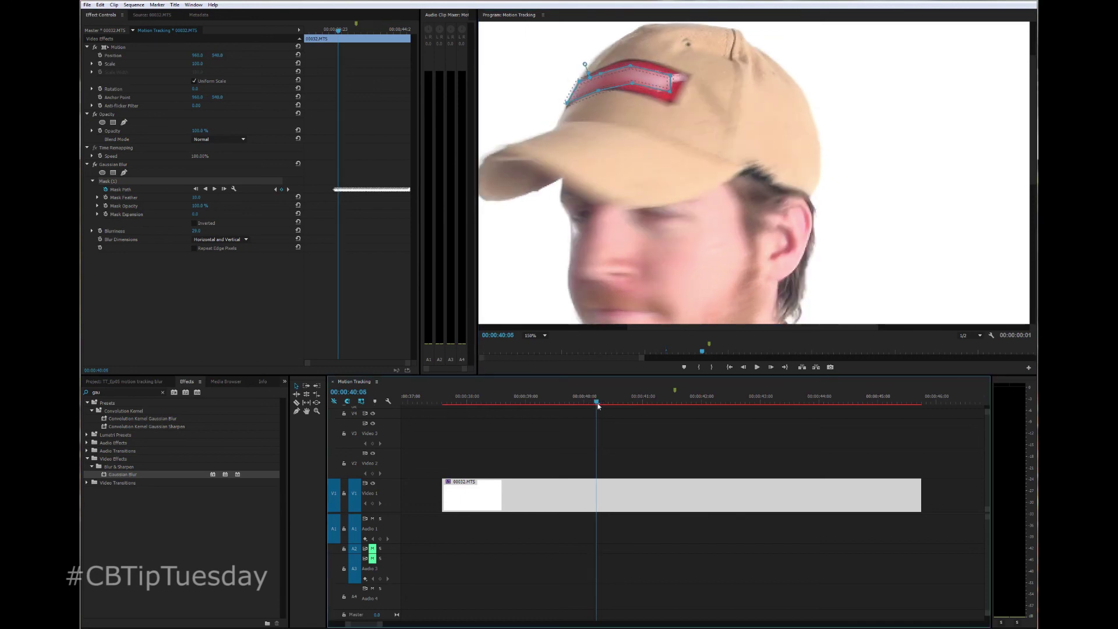
pyautogui.press('Left')
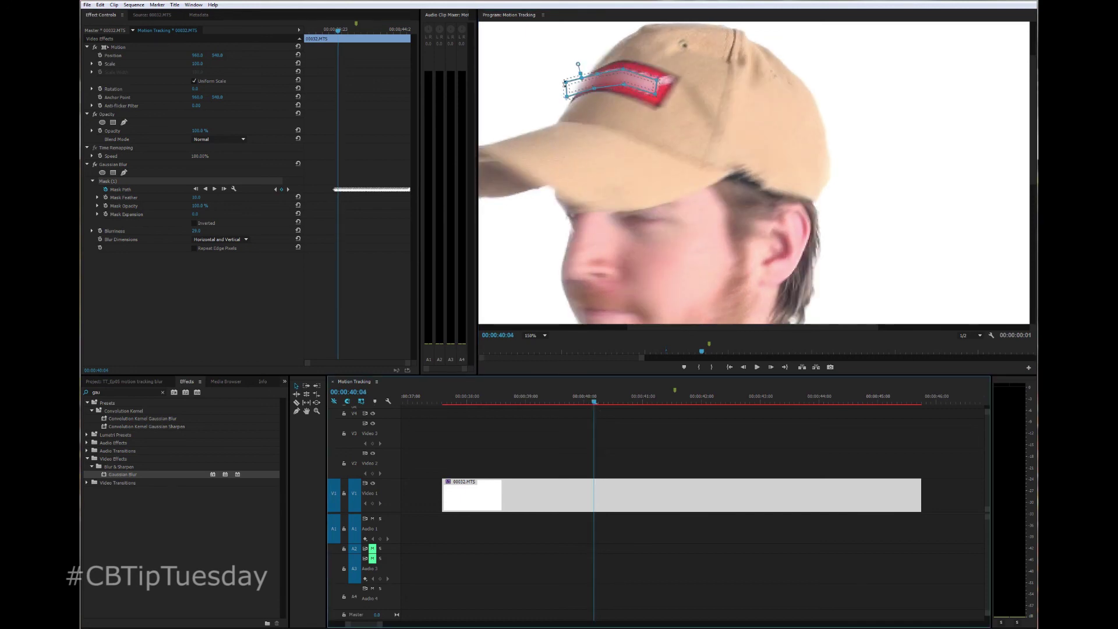
# - Refit the mask's points onto the cap logo at frames 40:04 and 40:02
pyautogui.click(571, 84)
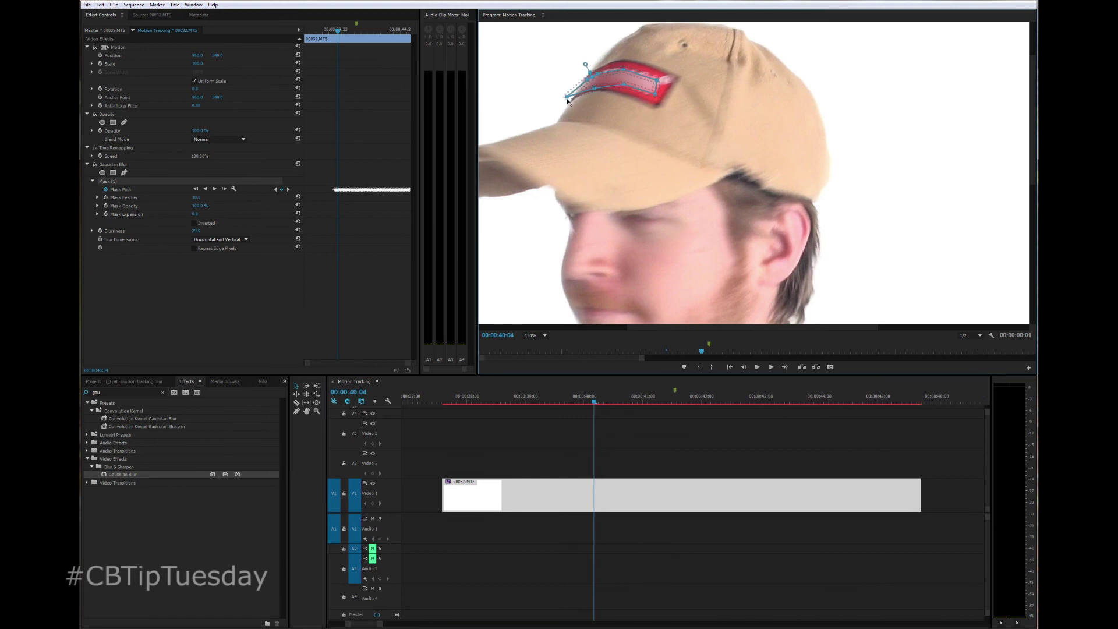
pyautogui.moveTo(569, 99); pyautogui.dragTo(577, 98)
pyautogui.press('Left')
pyautogui.press('Left')
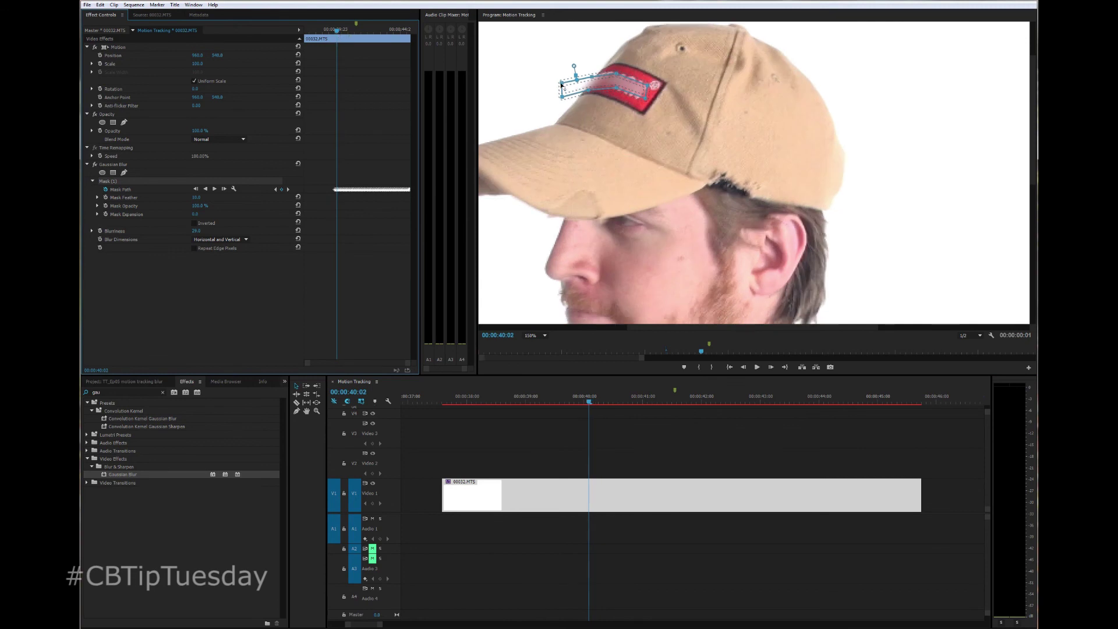
pyautogui.moveTo(561, 85); pyautogui.dragTo(591, 73)
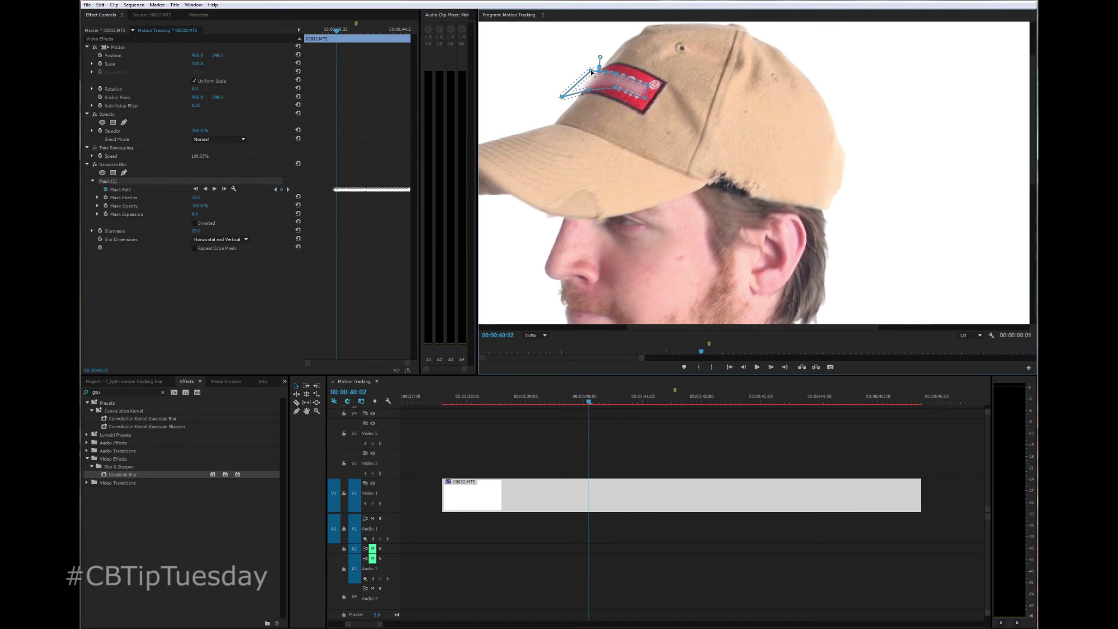
pyautogui.moveTo(591, 71); pyautogui.dragTo(598, 72)
pyautogui.moveTo(561, 98); pyautogui.dragTo(585, 90)
pyautogui.moveTo(618, 90); pyautogui.dragTo(615, 92)
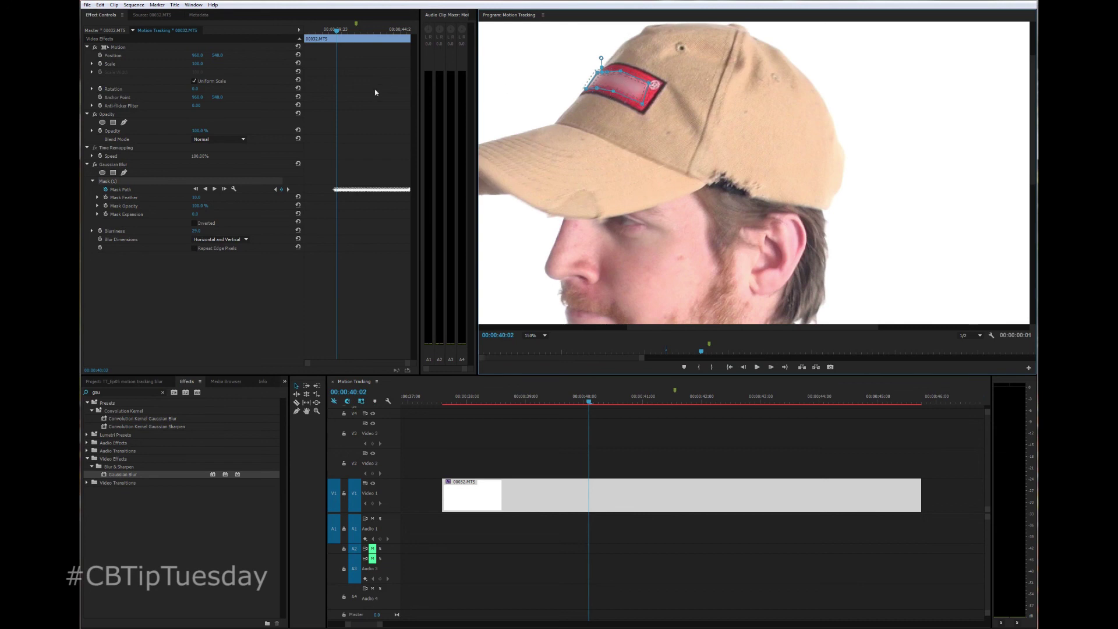
# - Track the mask back eleven single frames, then continuously toward 00:00:38:12
pyautogui.click(196, 190)
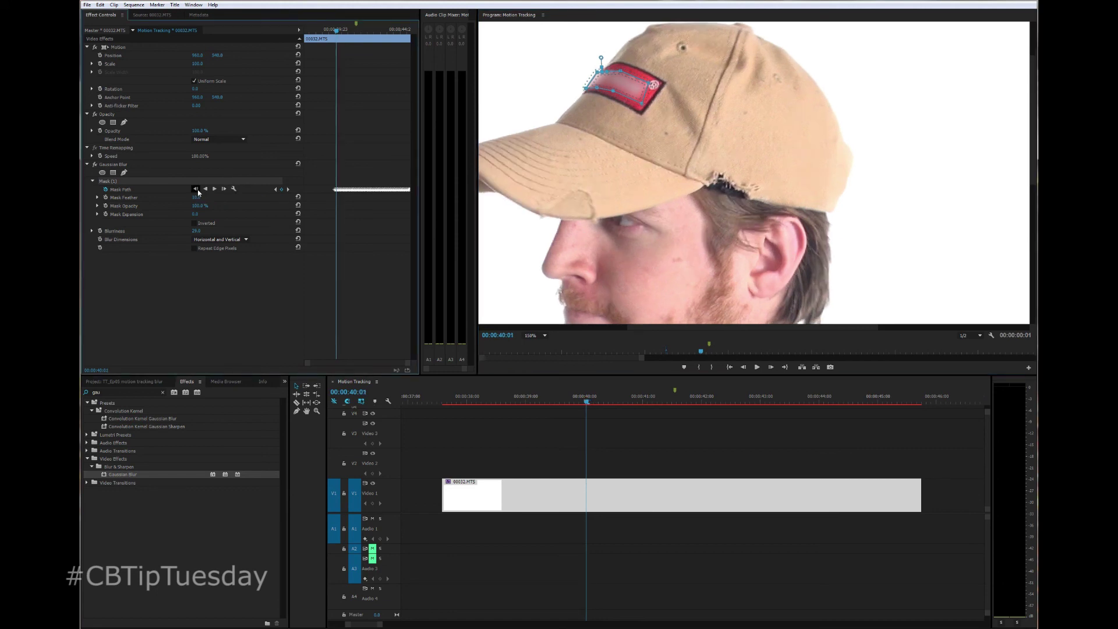
pyautogui.click(196, 190)
pyautogui.click(197, 190)
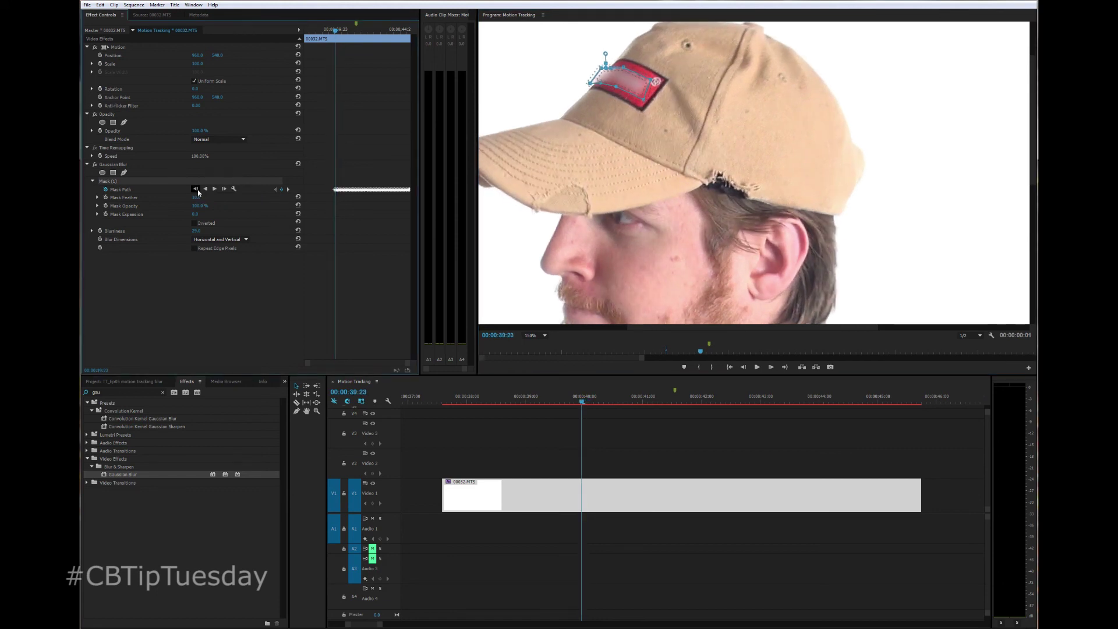
pyautogui.click(197, 189)
pyautogui.click(196, 190)
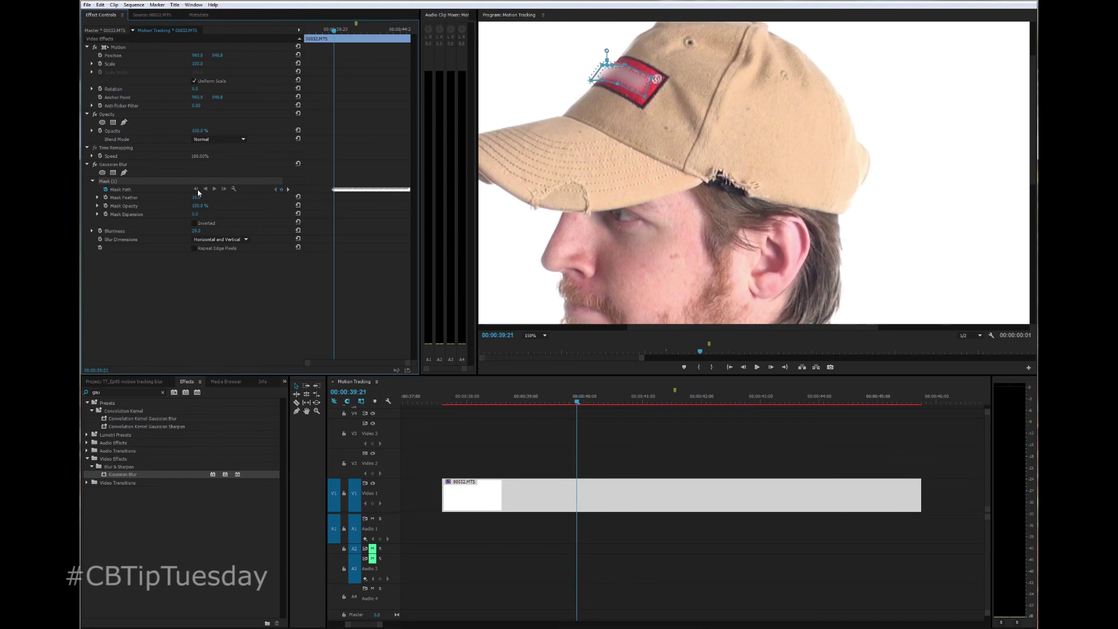
pyautogui.click(196, 190)
pyautogui.click(196, 189)
pyautogui.click(197, 190)
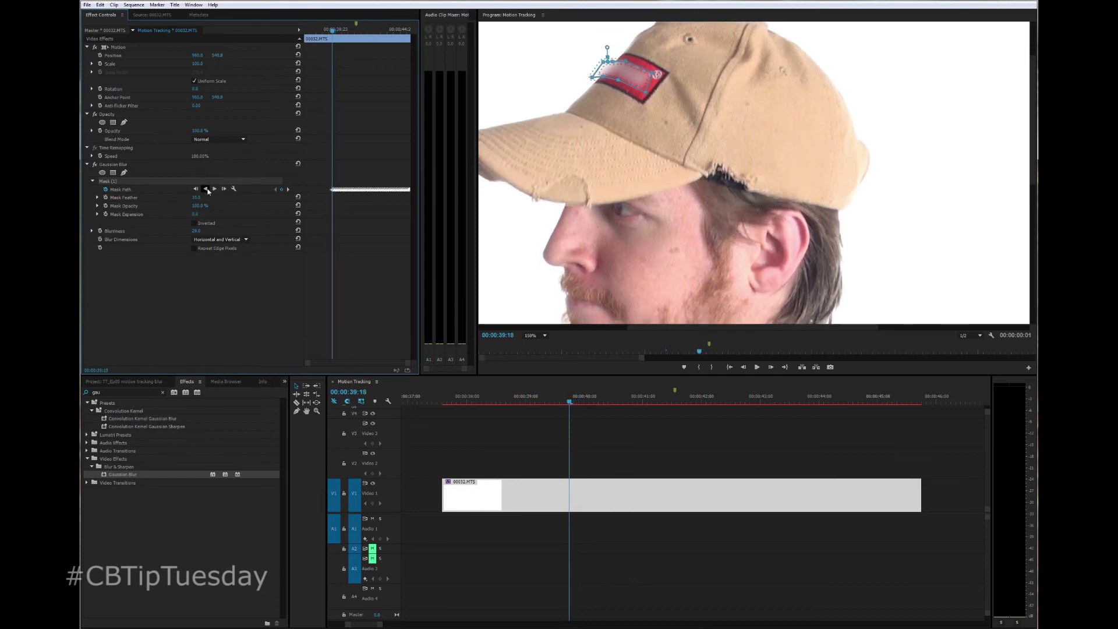
pyautogui.click(197, 190)
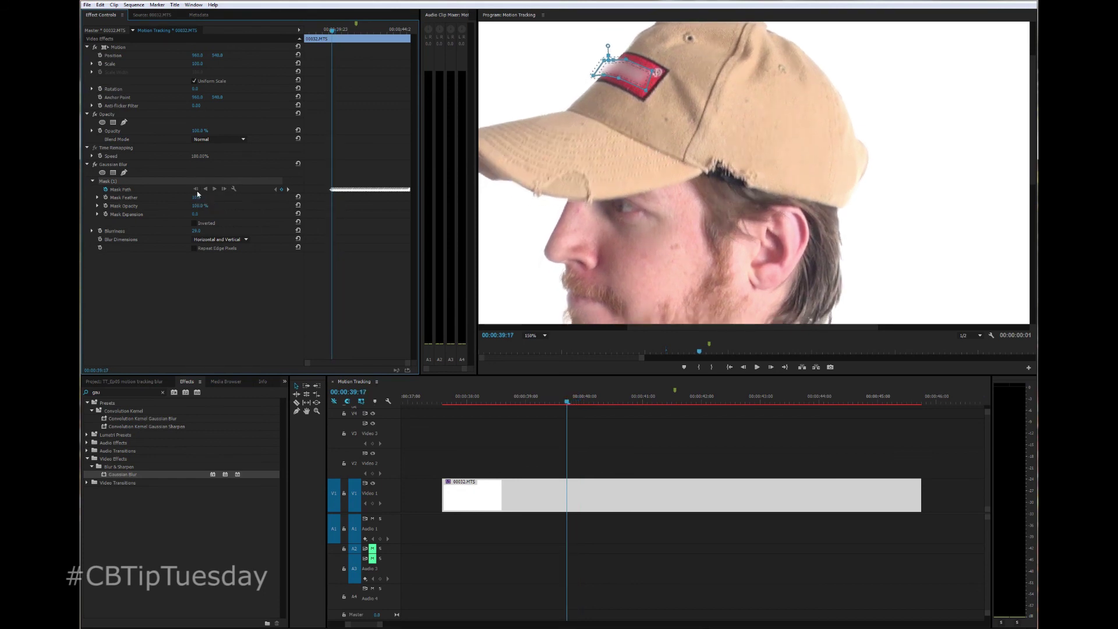
pyautogui.click(196, 189)
pyautogui.click(196, 189)
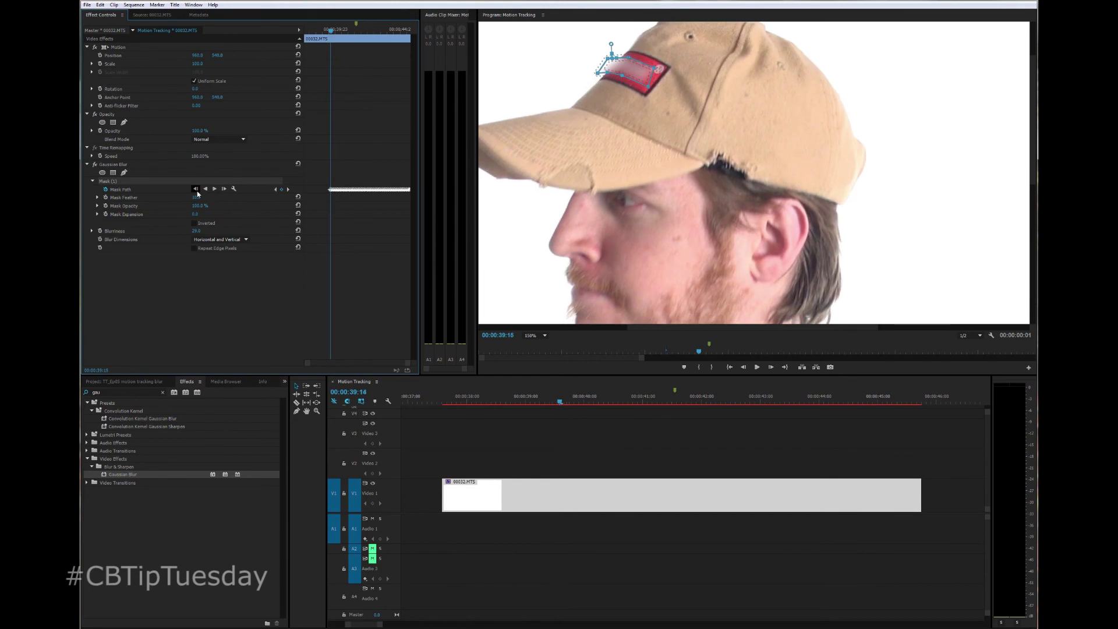
pyautogui.click(196, 190)
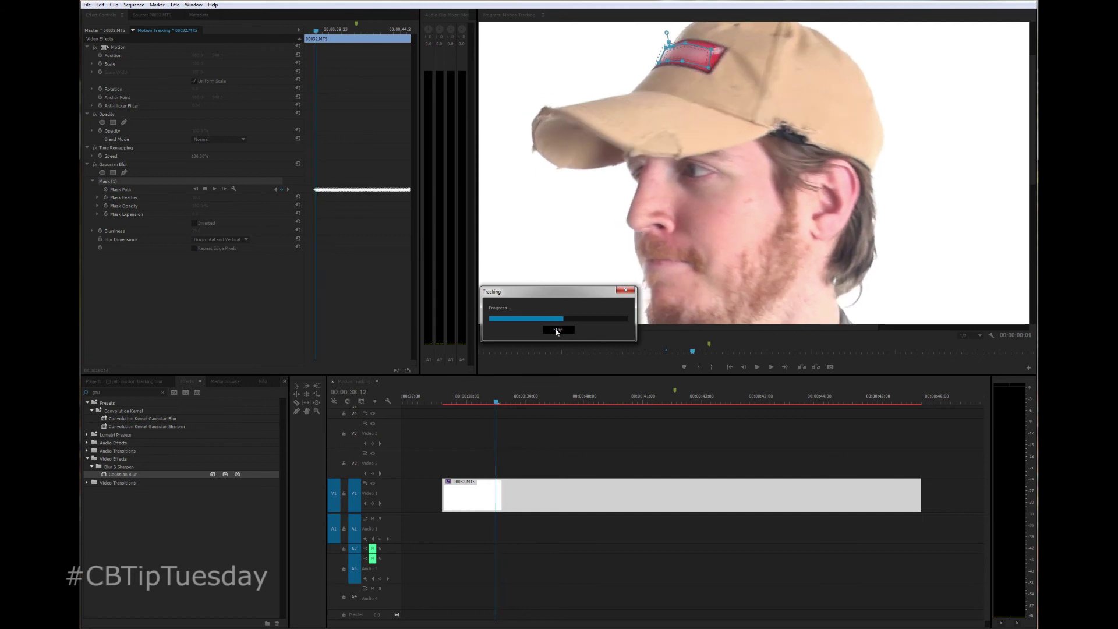
# - Stop tracking at 00:00:38:06 and reshape the mask over the logo at 38:08 and 38:07
pyautogui.click(558, 330)
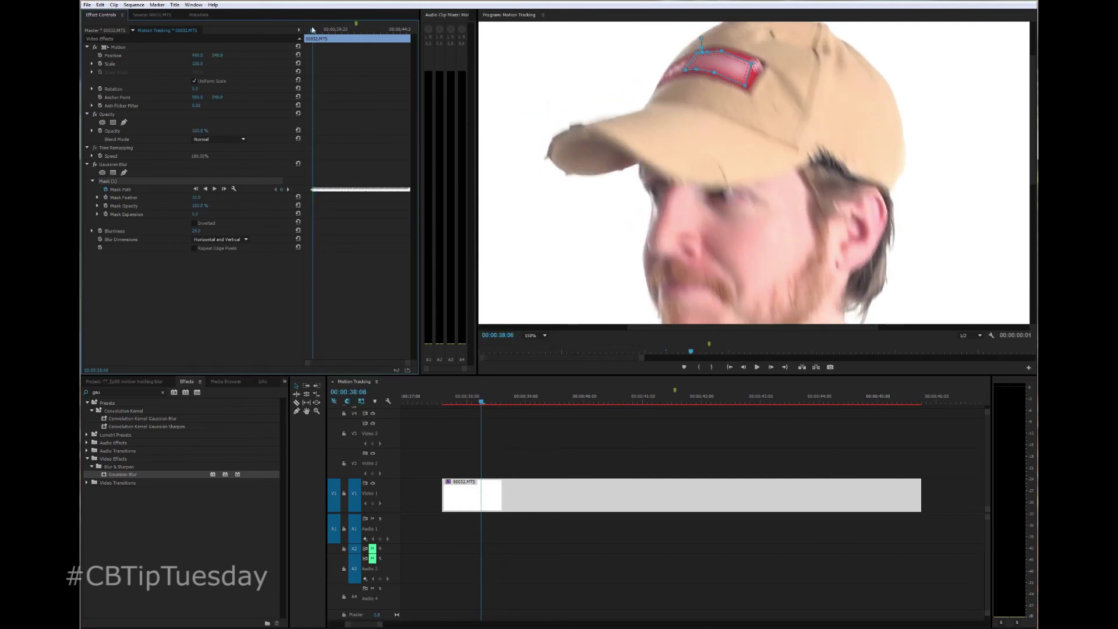
pyautogui.moveTo(312, 29); pyautogui.dragTo(312, 28)
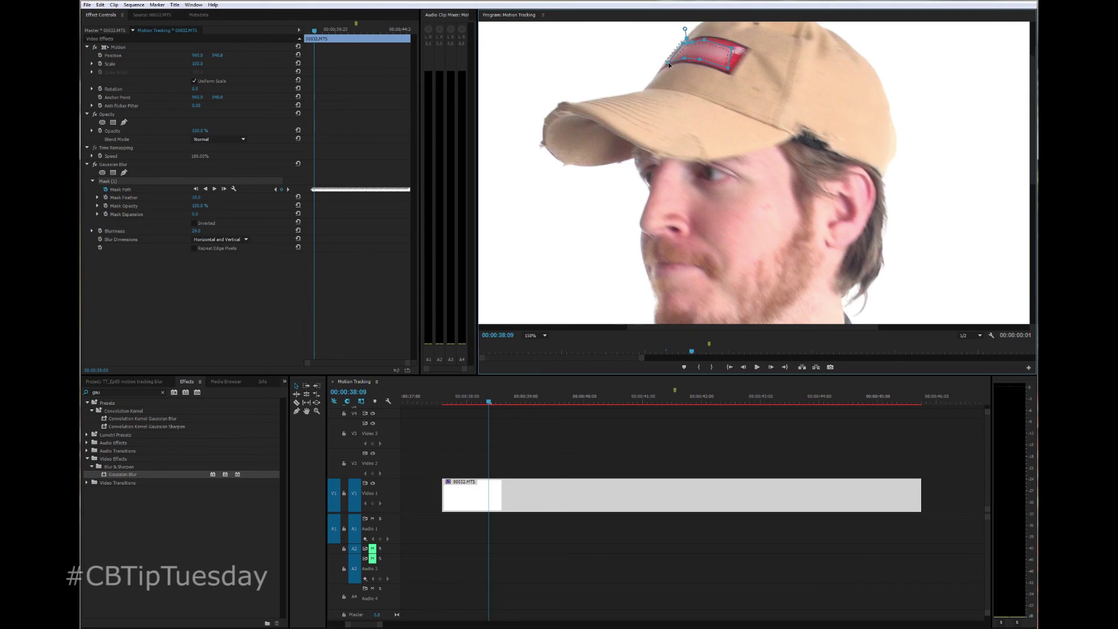
pyautogui.moveTo(676, 59); pyautogui.dragTo(668, 65)
pyautogui.moveTo(314, 32); pyautogui.dragTo(314, 33)
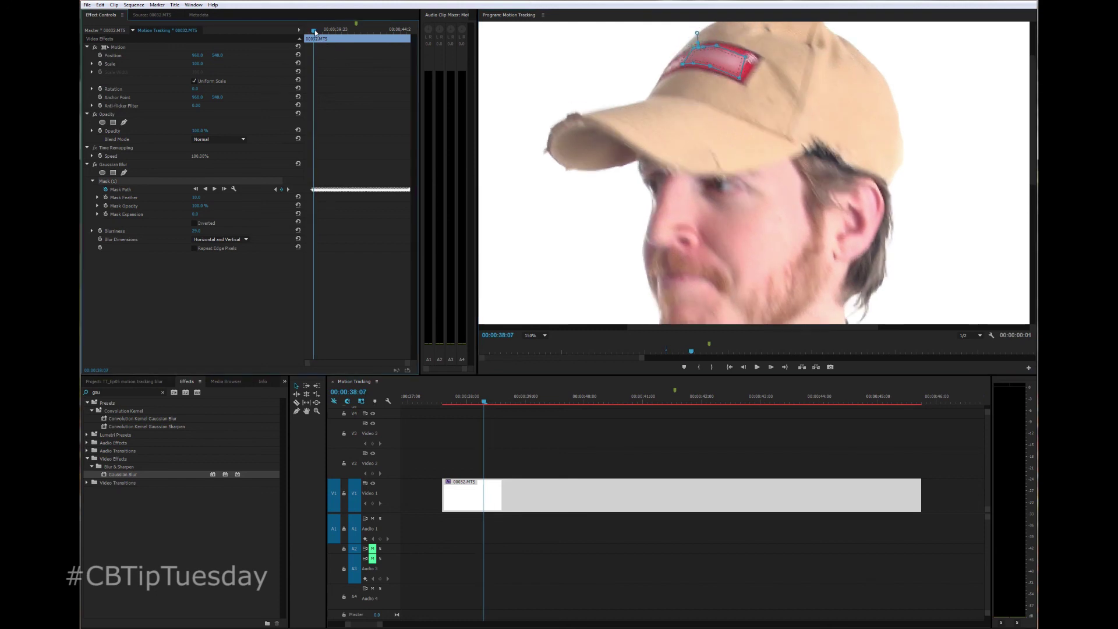
pyautogui.moveTo(682, 67); pyautogui.dragTo(662, 79)
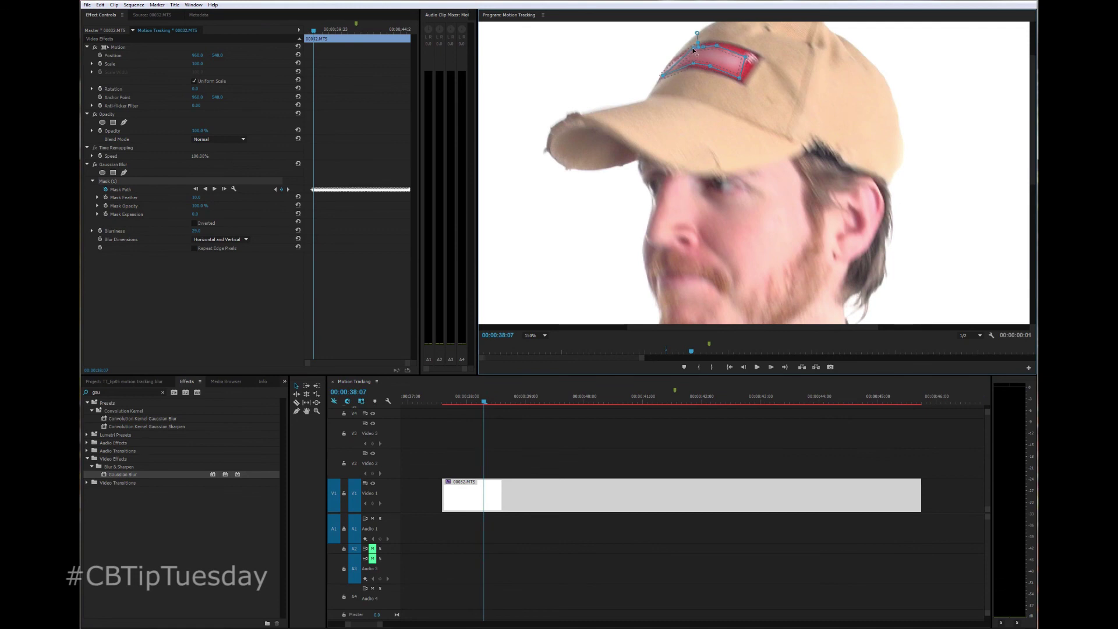
pyautogui.moveTo(693, 50); pyautogui.dragTo(680, 54)
# - Track the mask back three frames and toggle the Gaussian Blur off and on to compare
pyautogui.click(197, 189)
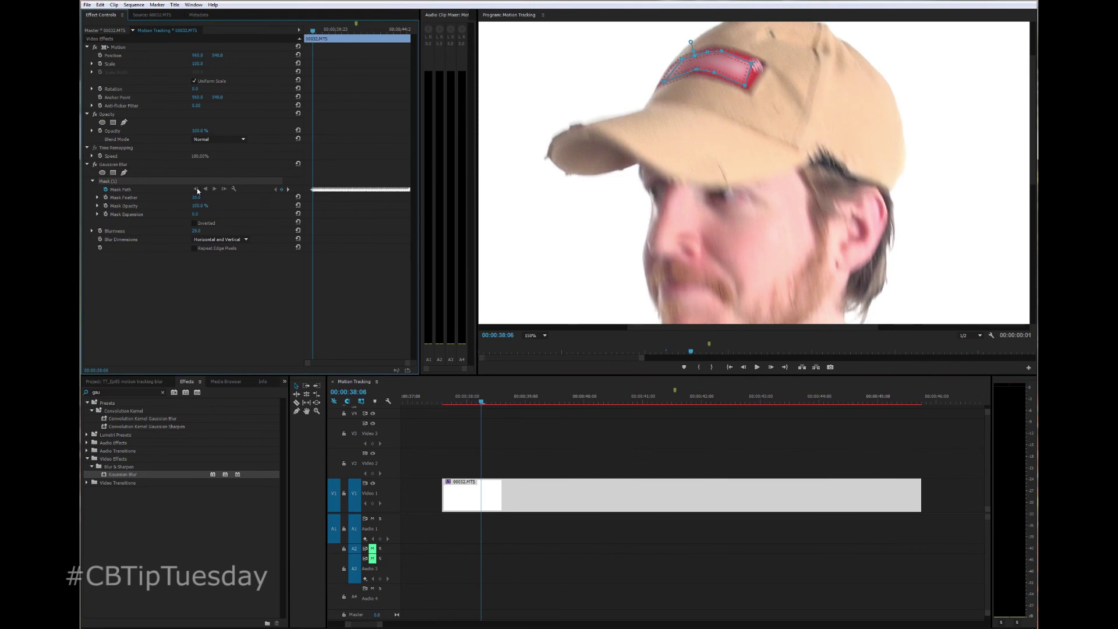
pyautogui.click(196, 189)
pyautogui.click(196, 189)
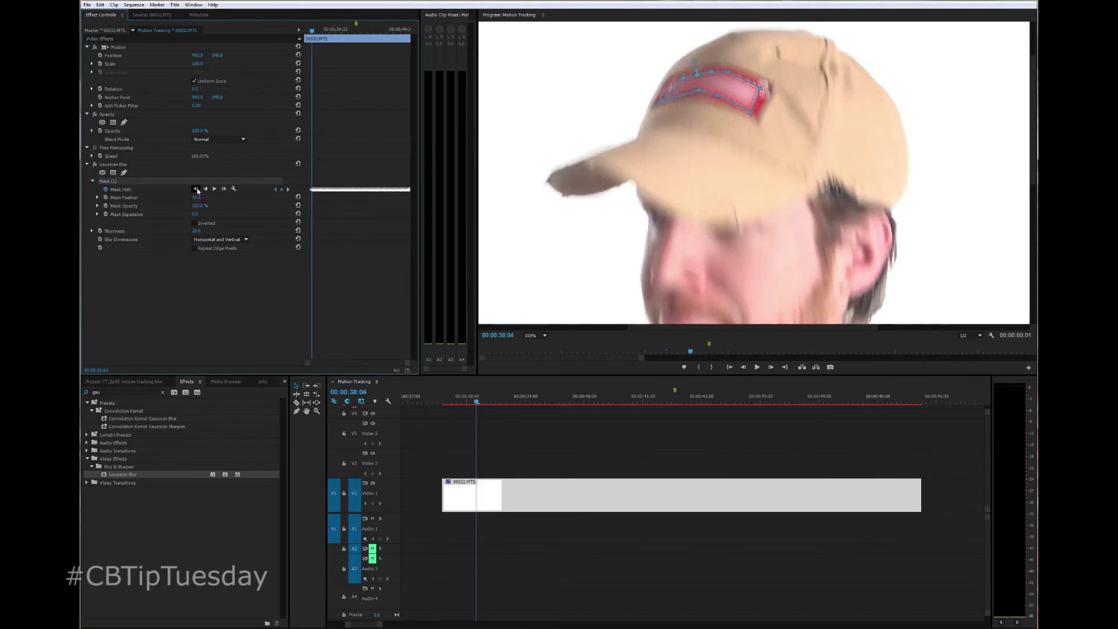
pyautogui.click(96, 165)
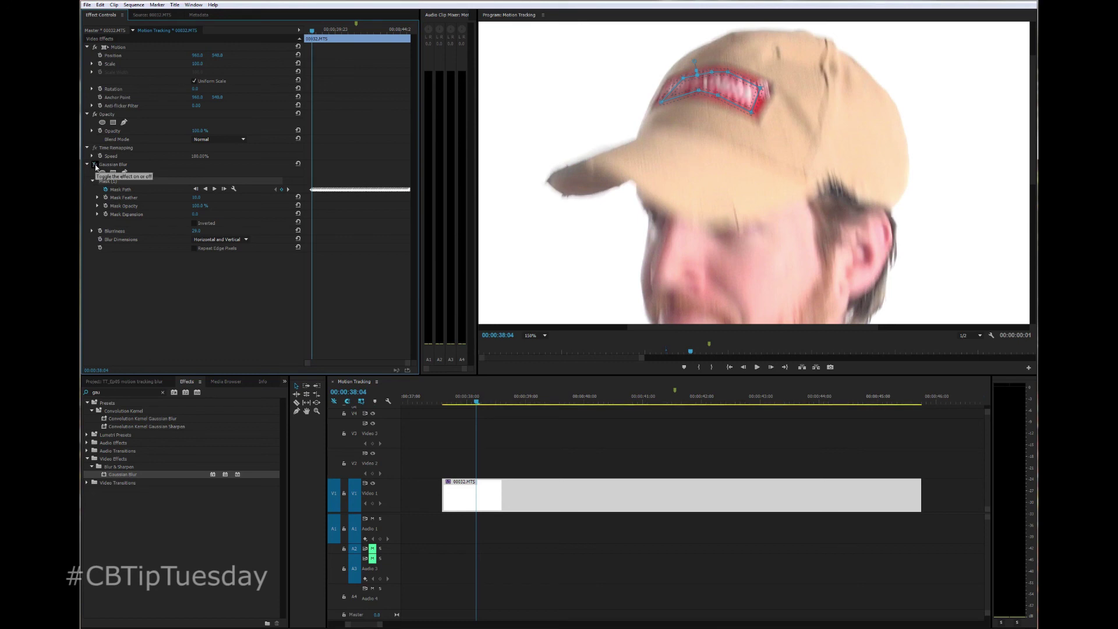
pyautogui.click(96, 165)
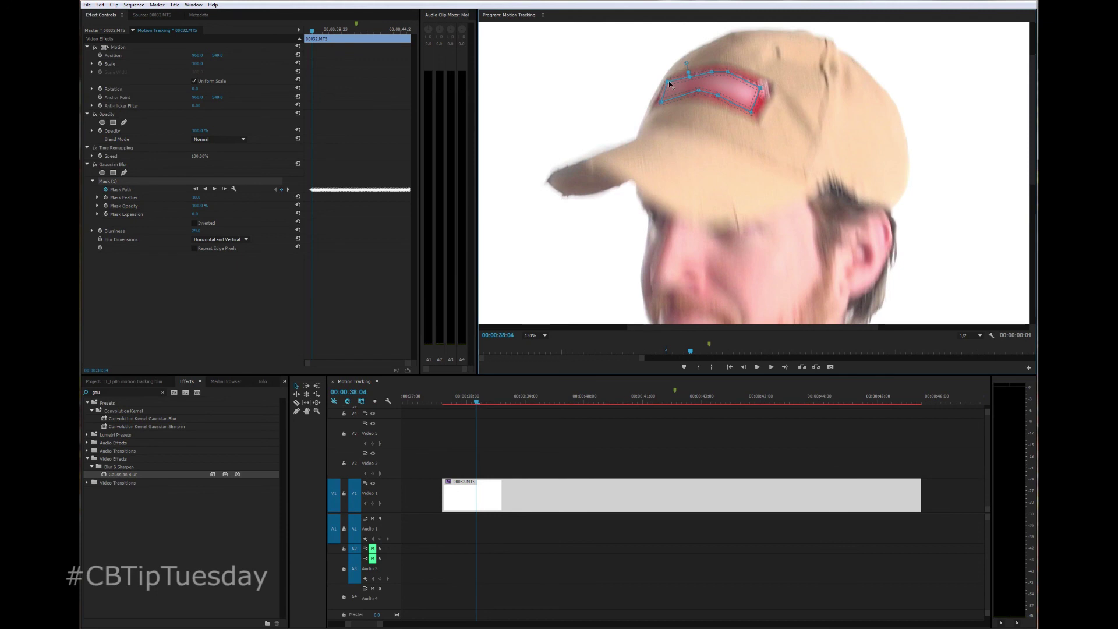
# - Track back six more frames, pulling the mask's lower edge down over the patch
pyautogui.click(196, 189)
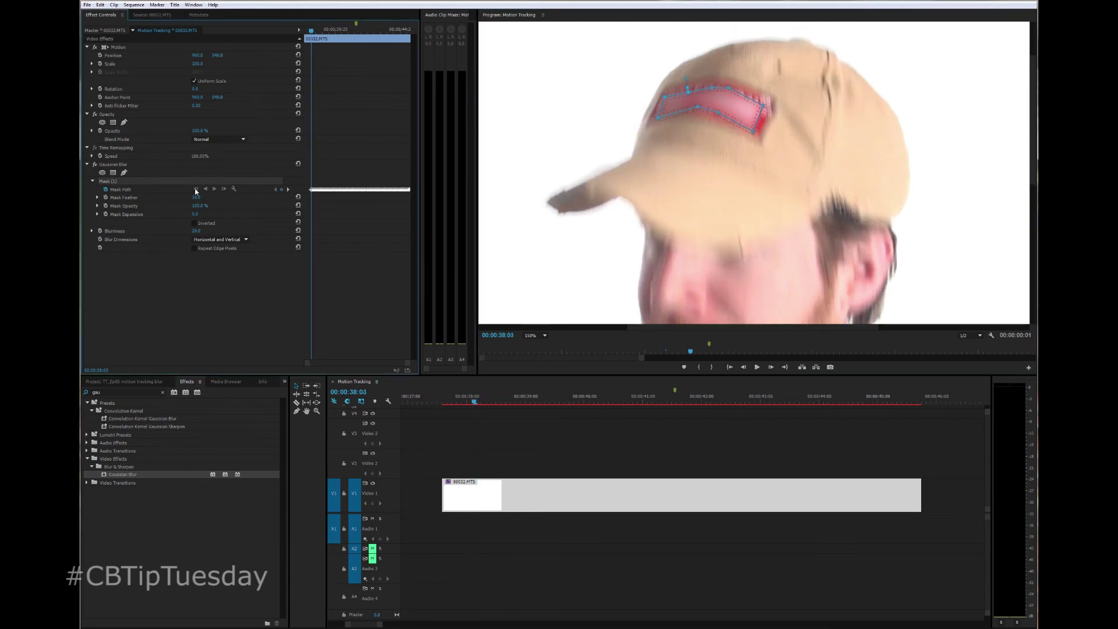
pyautogui.click(196, 189)
pyautogui.click(196, 189)
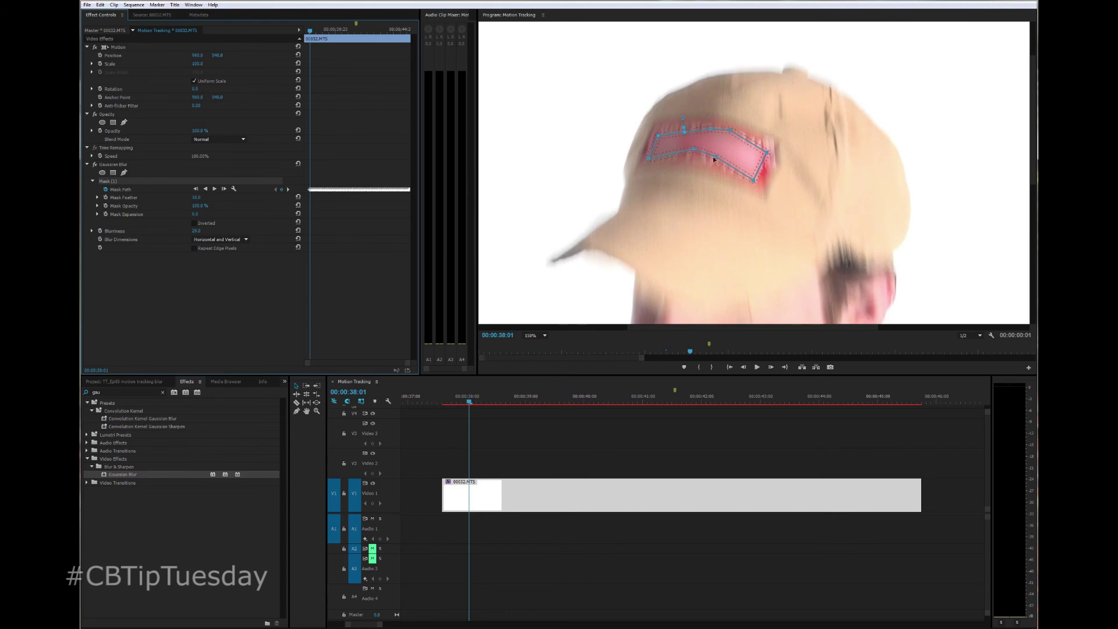
pyautogui.moveTo(696, 149); pyautogui.dragTo(696, 161)
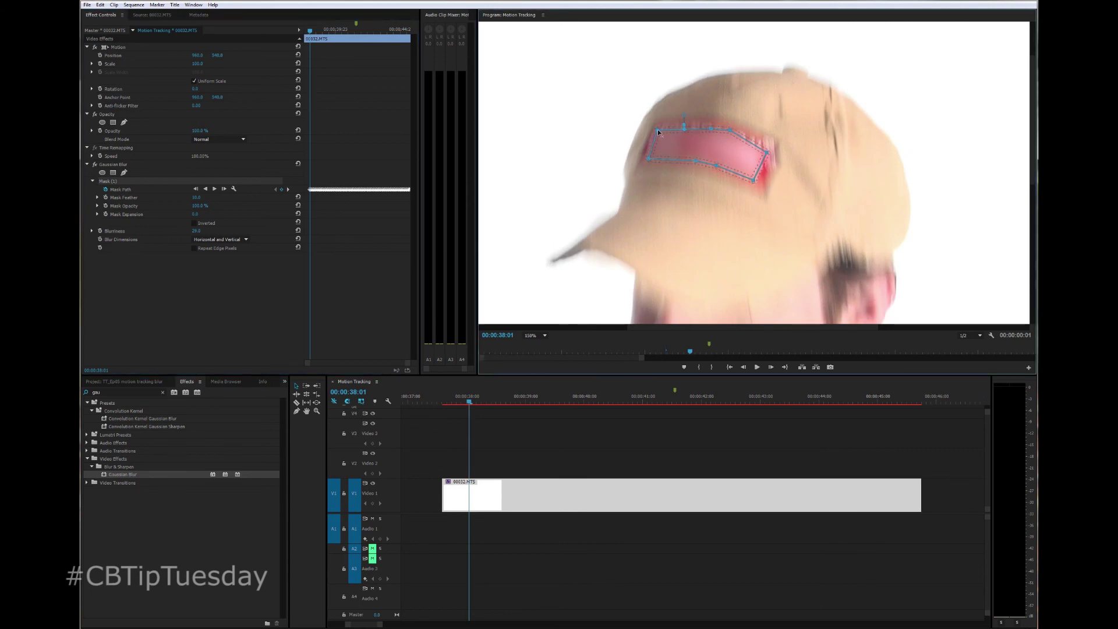
pyautogui.click(196, 189)
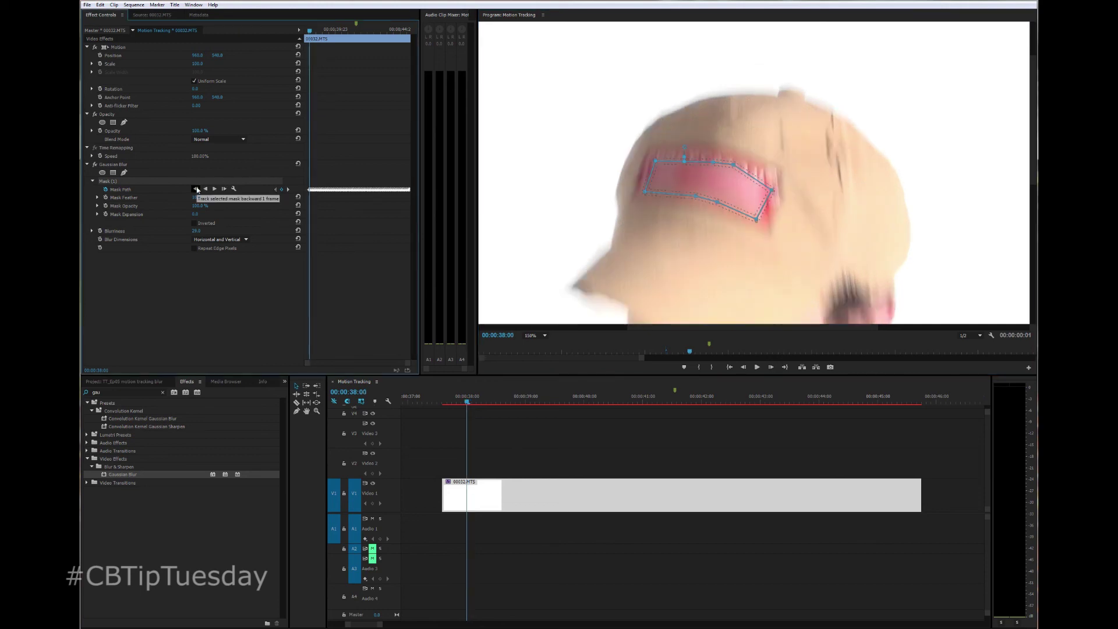
pyautogui.click(196, 189)
pyautogui.click(196, 189)
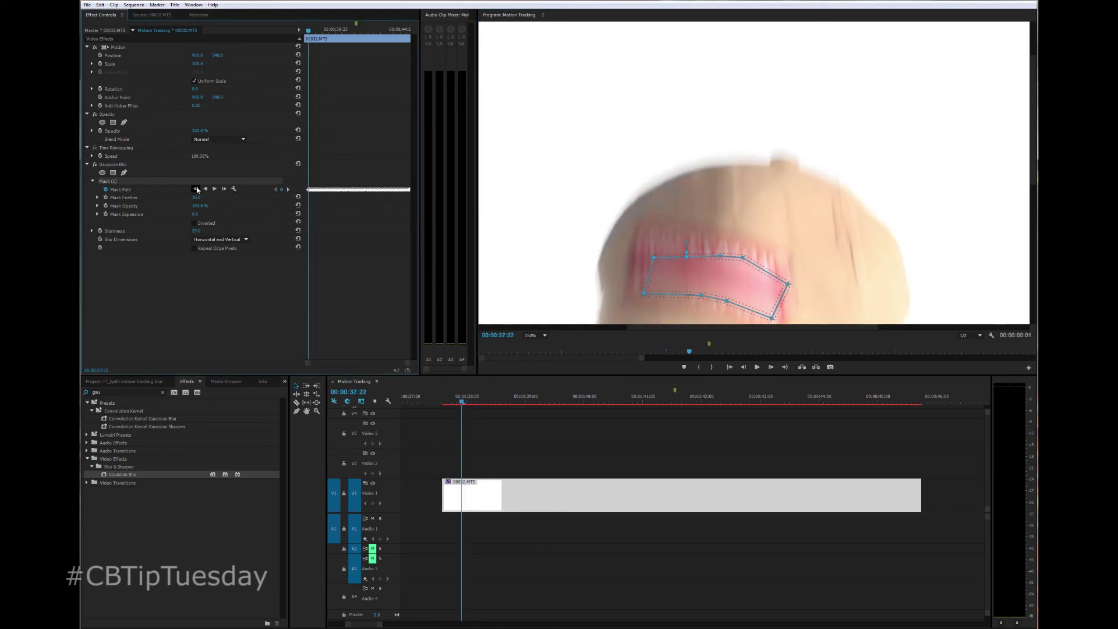
# - Nudge the mask's top-left corner over the patch, then track back two frames to 00:00:37:22
pyautogui.moveTo(309, 32); pyautogui.dragTo(311, 33)
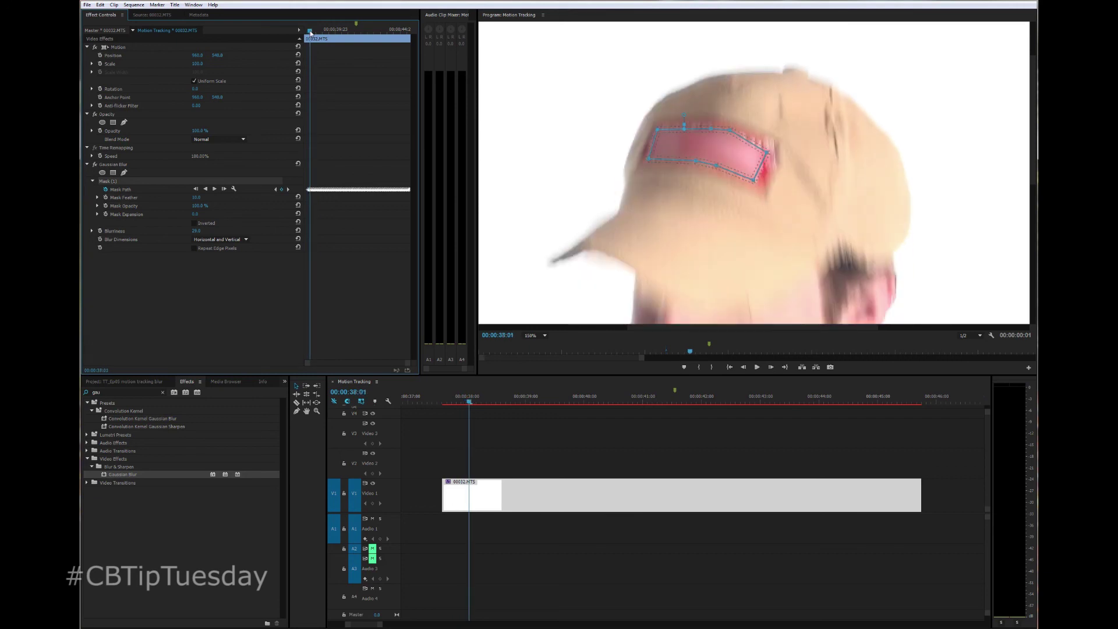
pyautogui.moveTo(659, 128); pyautogui.dragTo(660, 125)
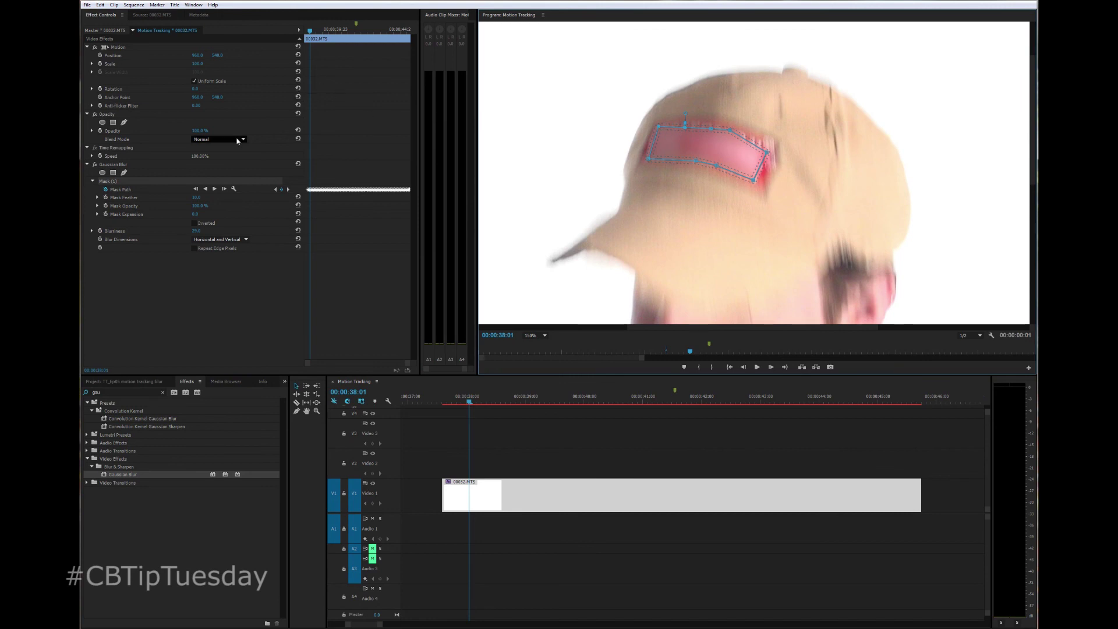
pyautogui.click(196, 189)
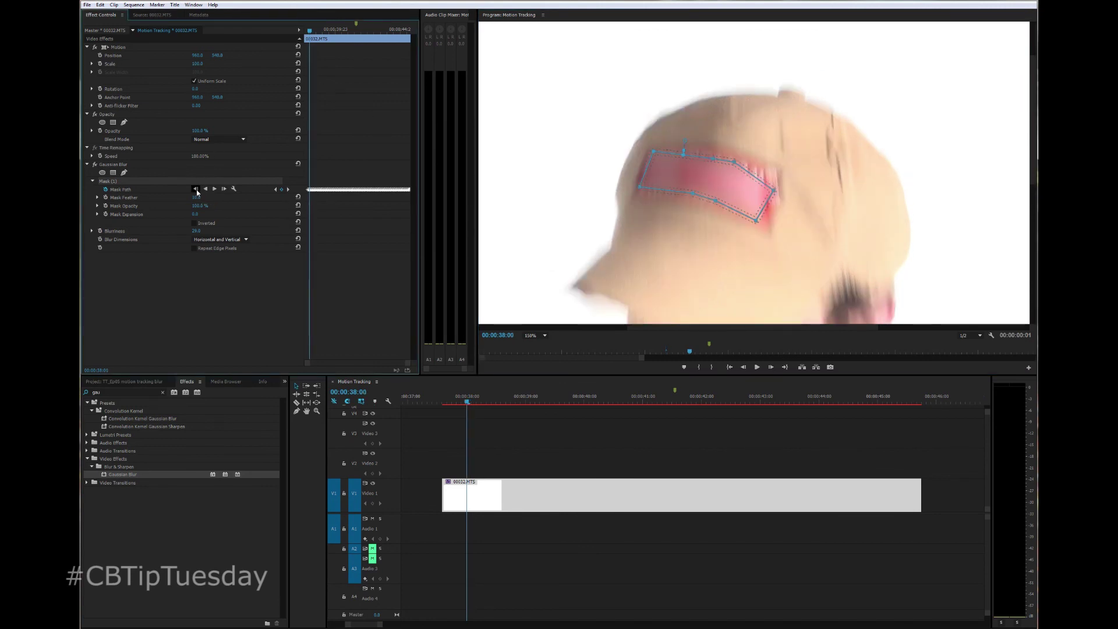
pyautogui.click(196, 189)
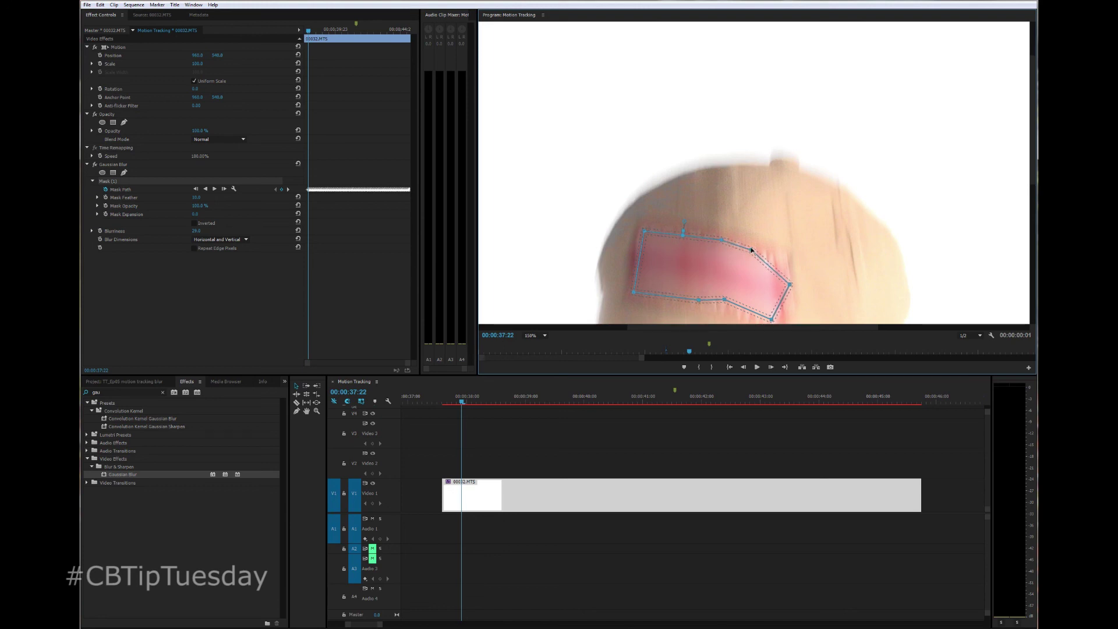
# - Track the mask back three more frames to 00:00:37:19
pyautogui.click(196, 188)
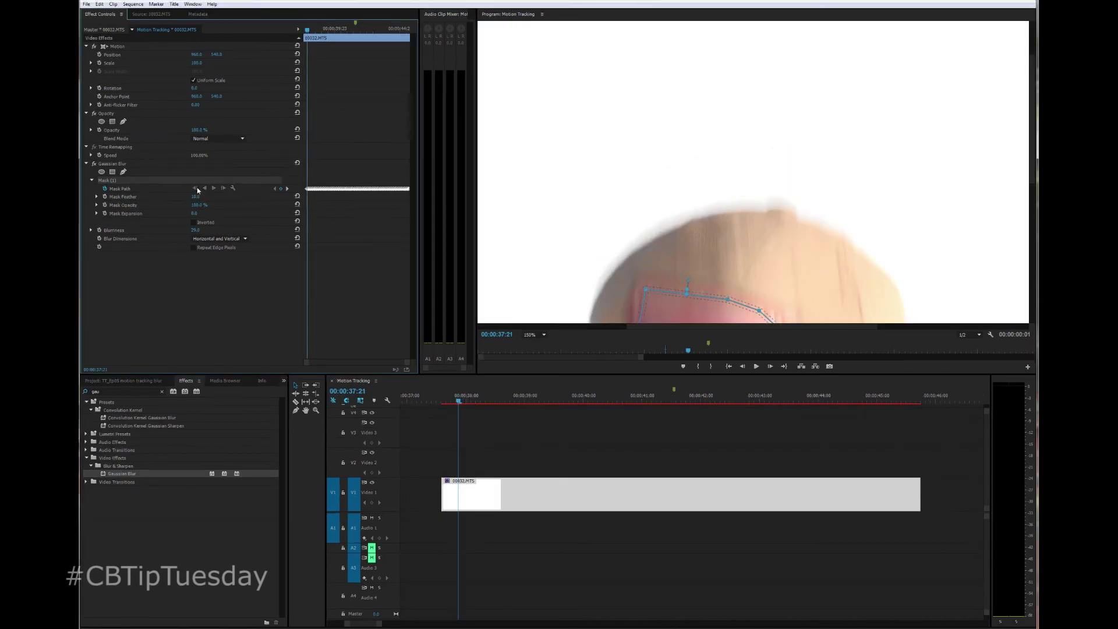
pyautogui.click(196, 189)
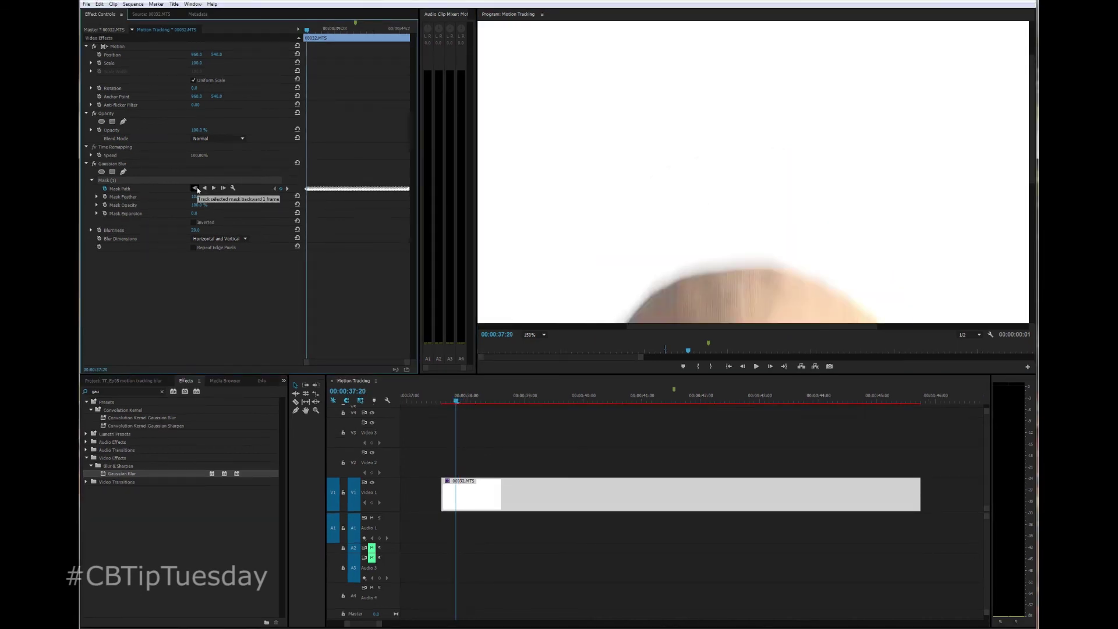
pyautogui.click(196, 189)
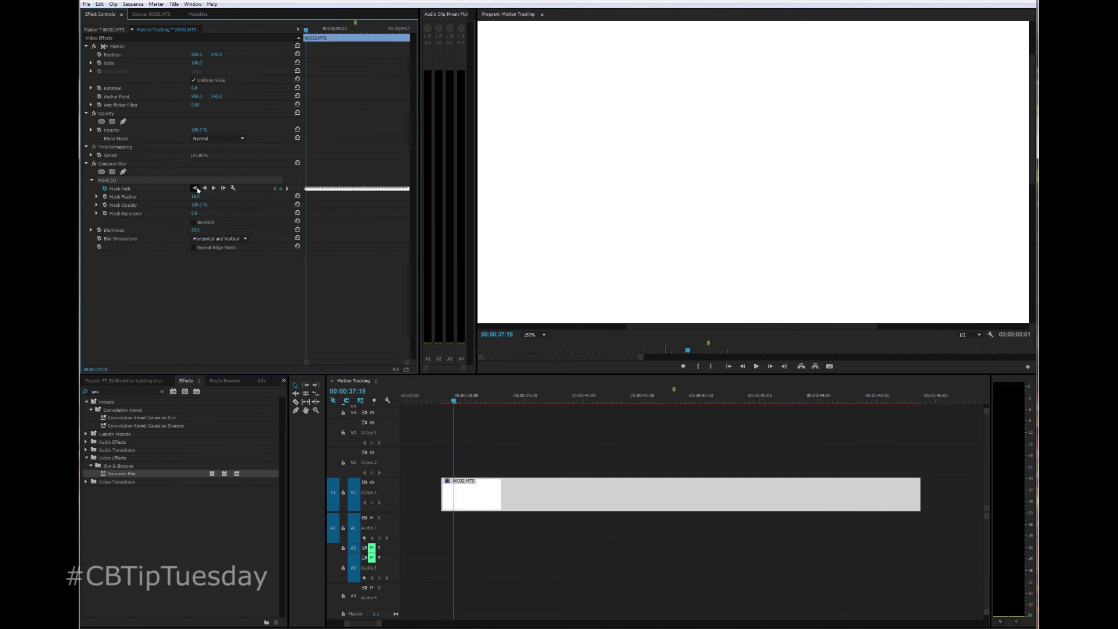
# - Play the blurred clip from 37:12 through to about 00:00:45:15 to review the tracking
pyautogui.click(439, 400)
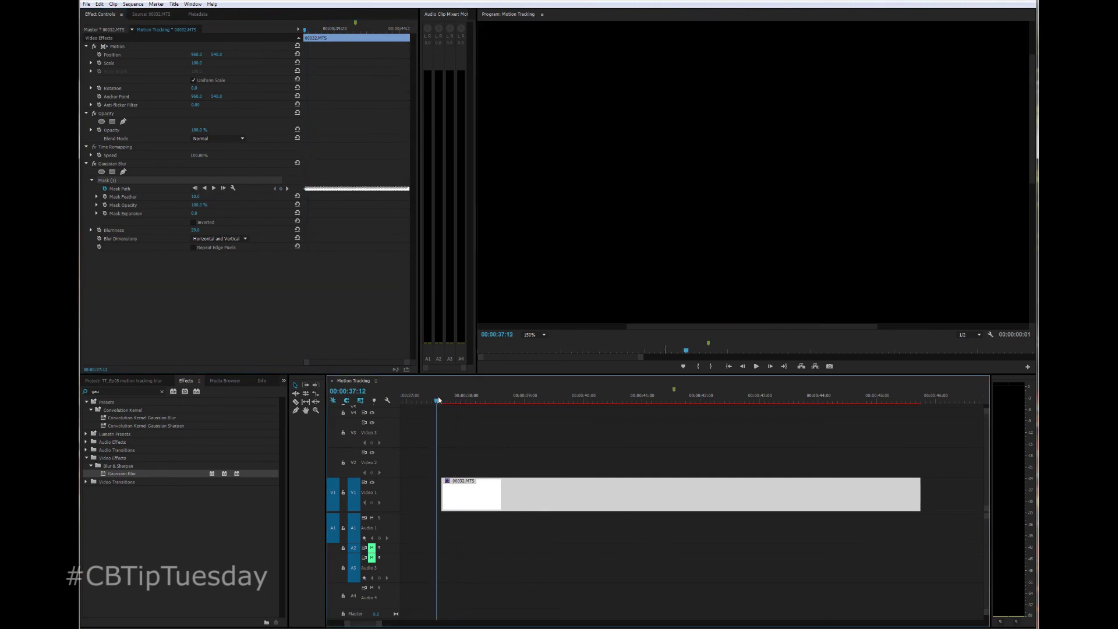
pyautogui.click(757, 367)
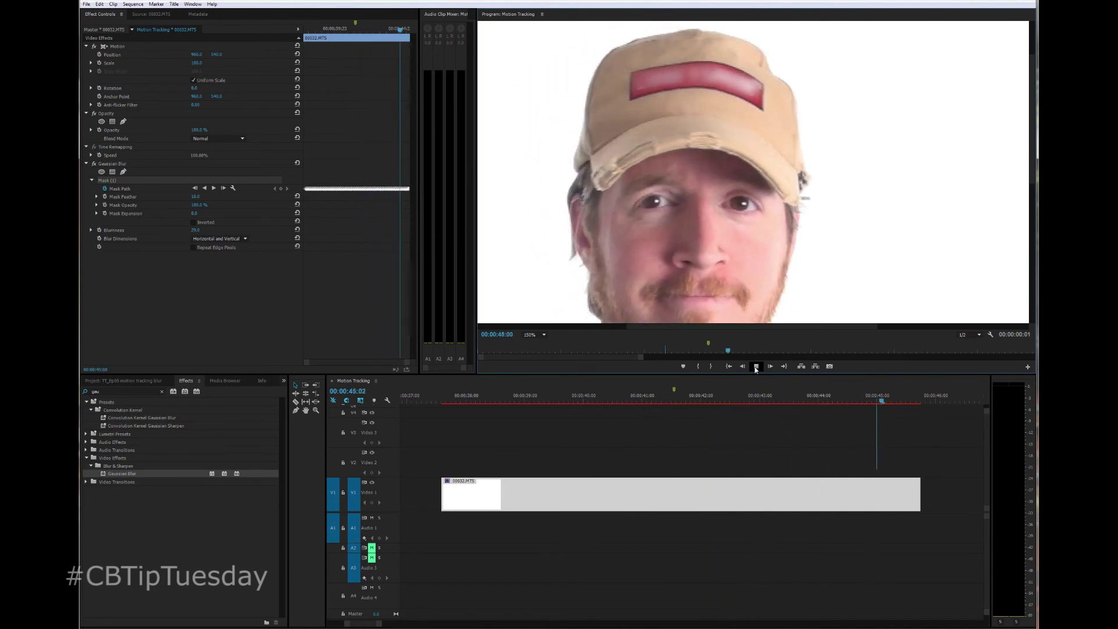
pyautogui.click(756, 366)
# - Move the playhead to 00:00:40:05 to inspect the blurred logo's edges
pyautogui.moveTo(608, 401); pyautogui.dragTo(595, 401)
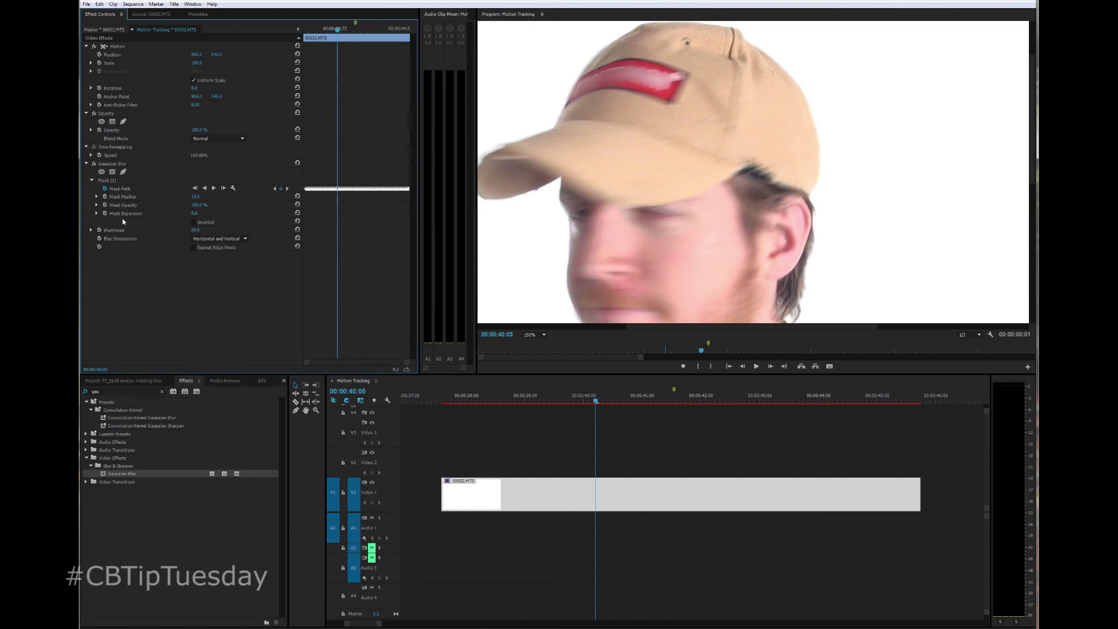
# - Raise the Gaussian Blur's Mask Expansion from 1.2 to about 7.2 to cover the logo's edges
pyautogui.click(96, 213)
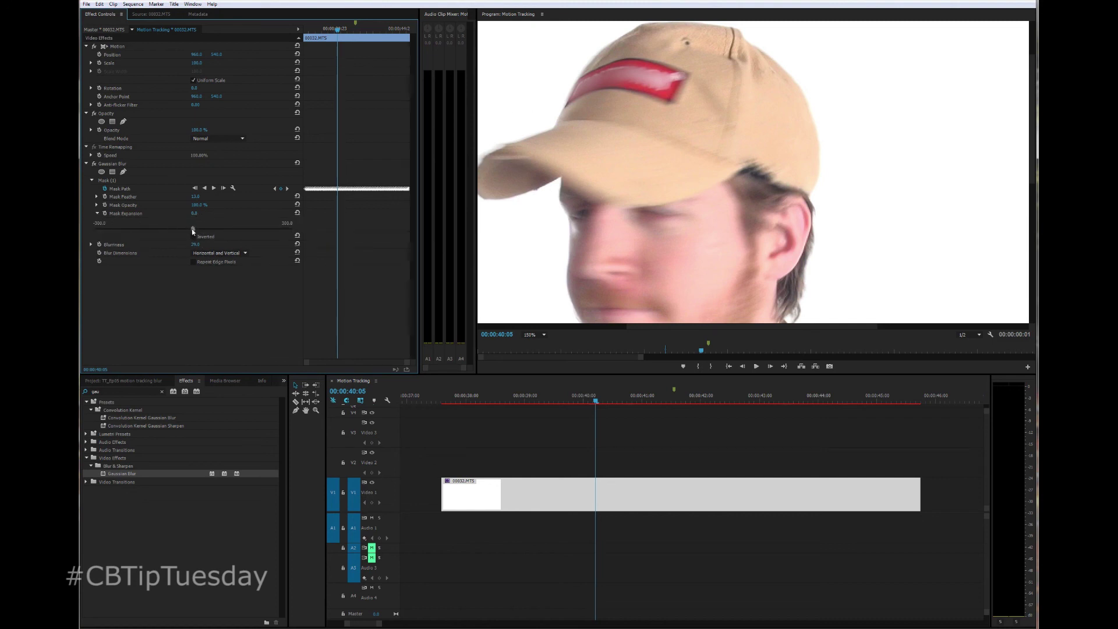
pyautogui.moveTo(194, 231); pyautogui.dragTo(196, 232)
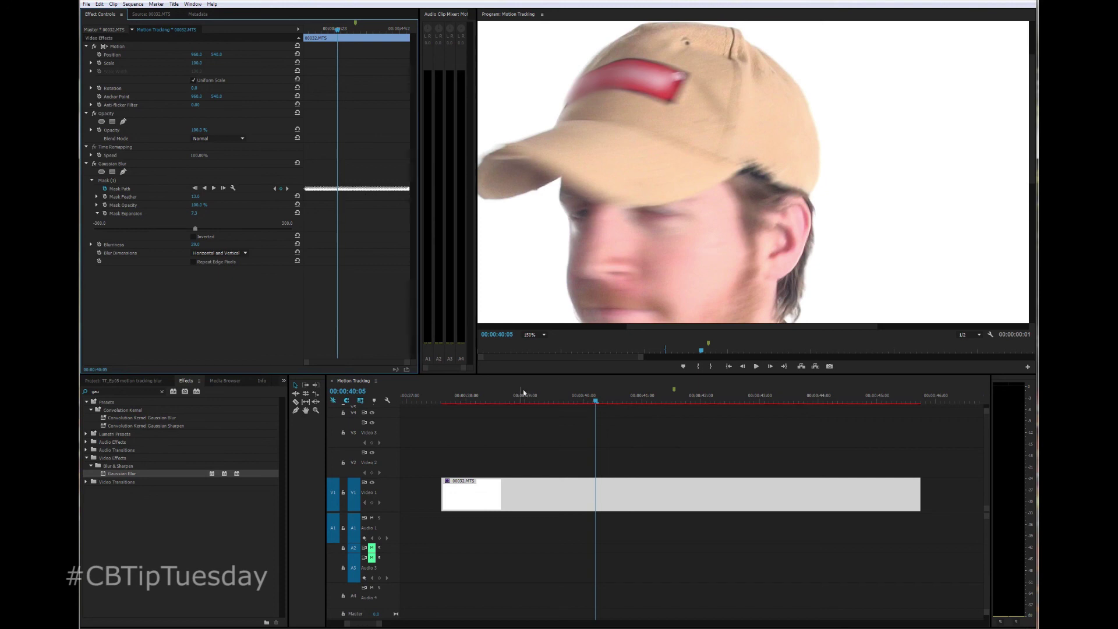
# - Play the clip from before its start to check the logo stays blurred, stopping at 00:00:44:14
pyautogui.click(446, 402)
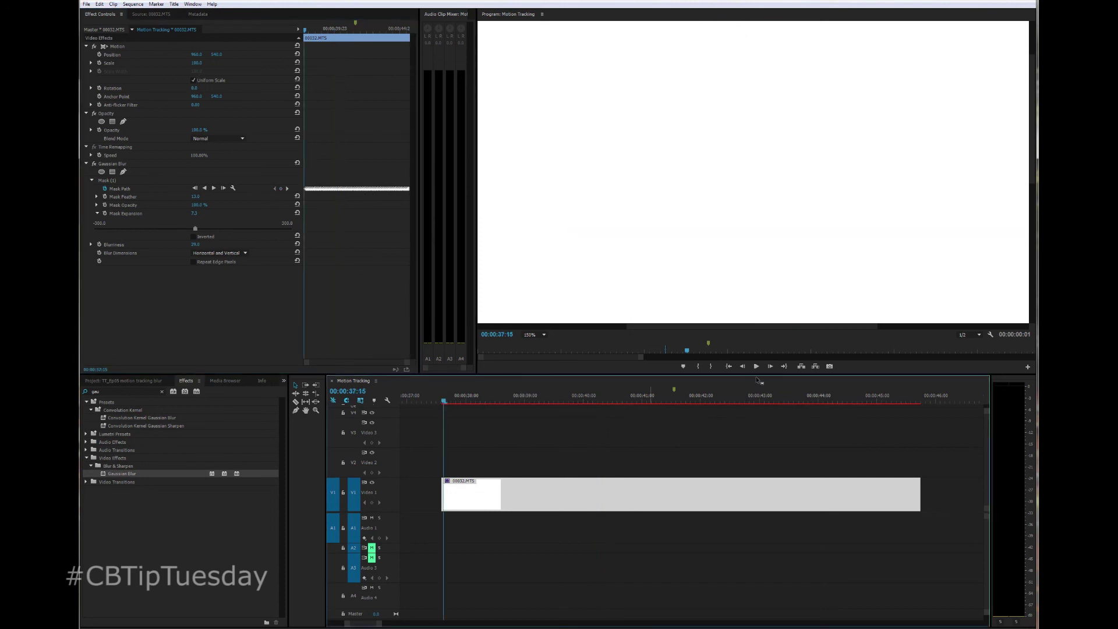
pyautogui.click(758, 367)
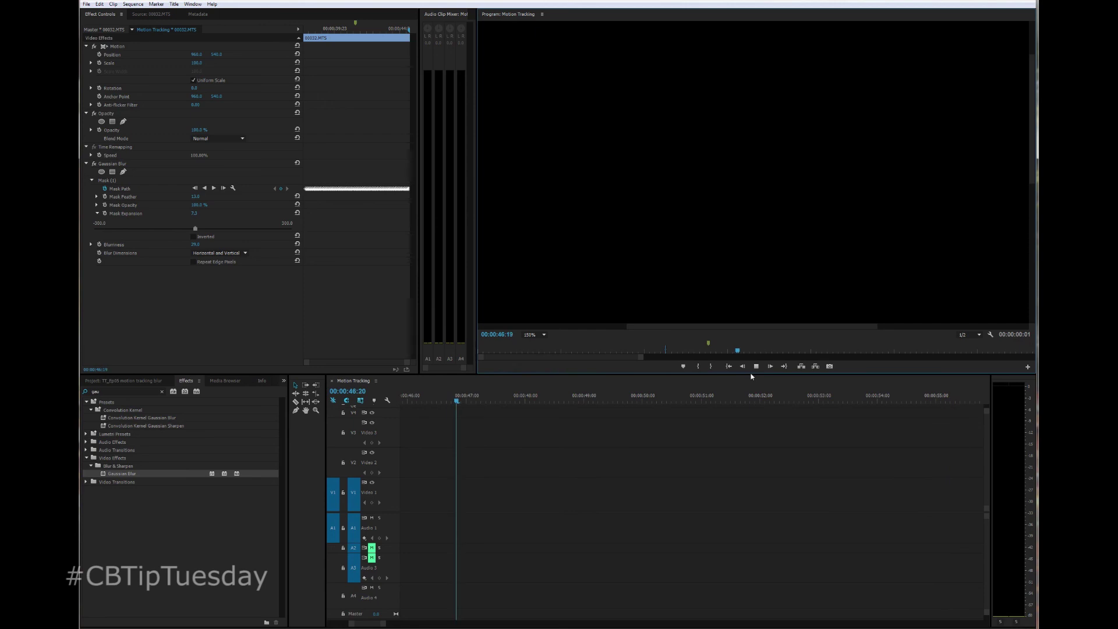
pyautogui.press('space')
pyautogui.scroll(4, 606, 419)
pyautogui.click(501, 399)
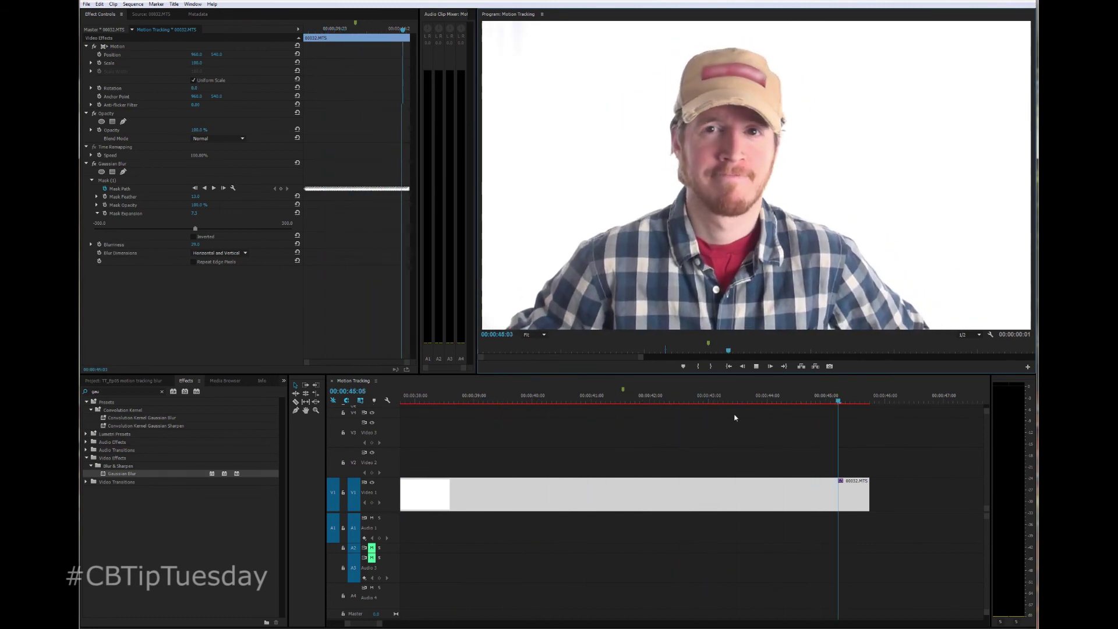
pyautogui.click(503, 397)
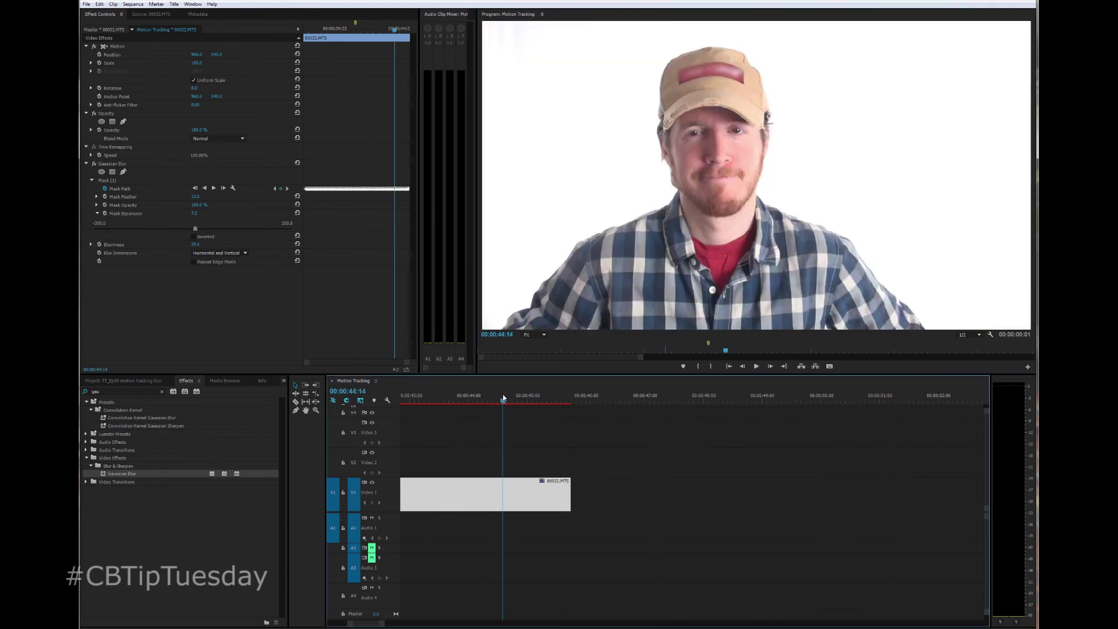